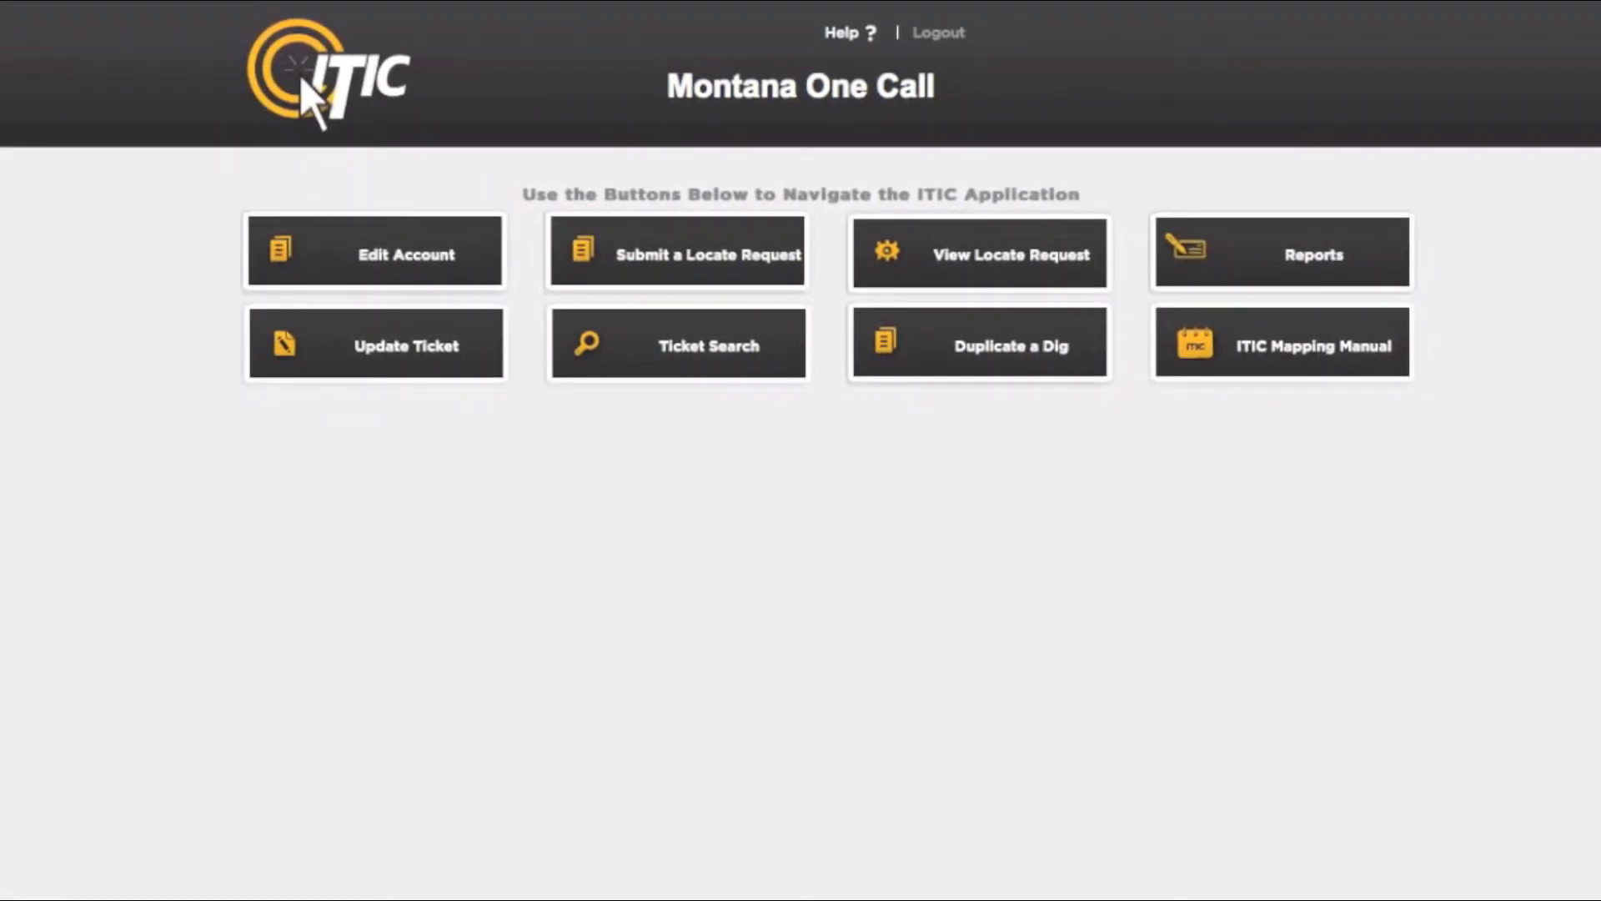
# Step: Start a new locate request and accept the prefilled excavator information
pyautogui.click(795, 241)
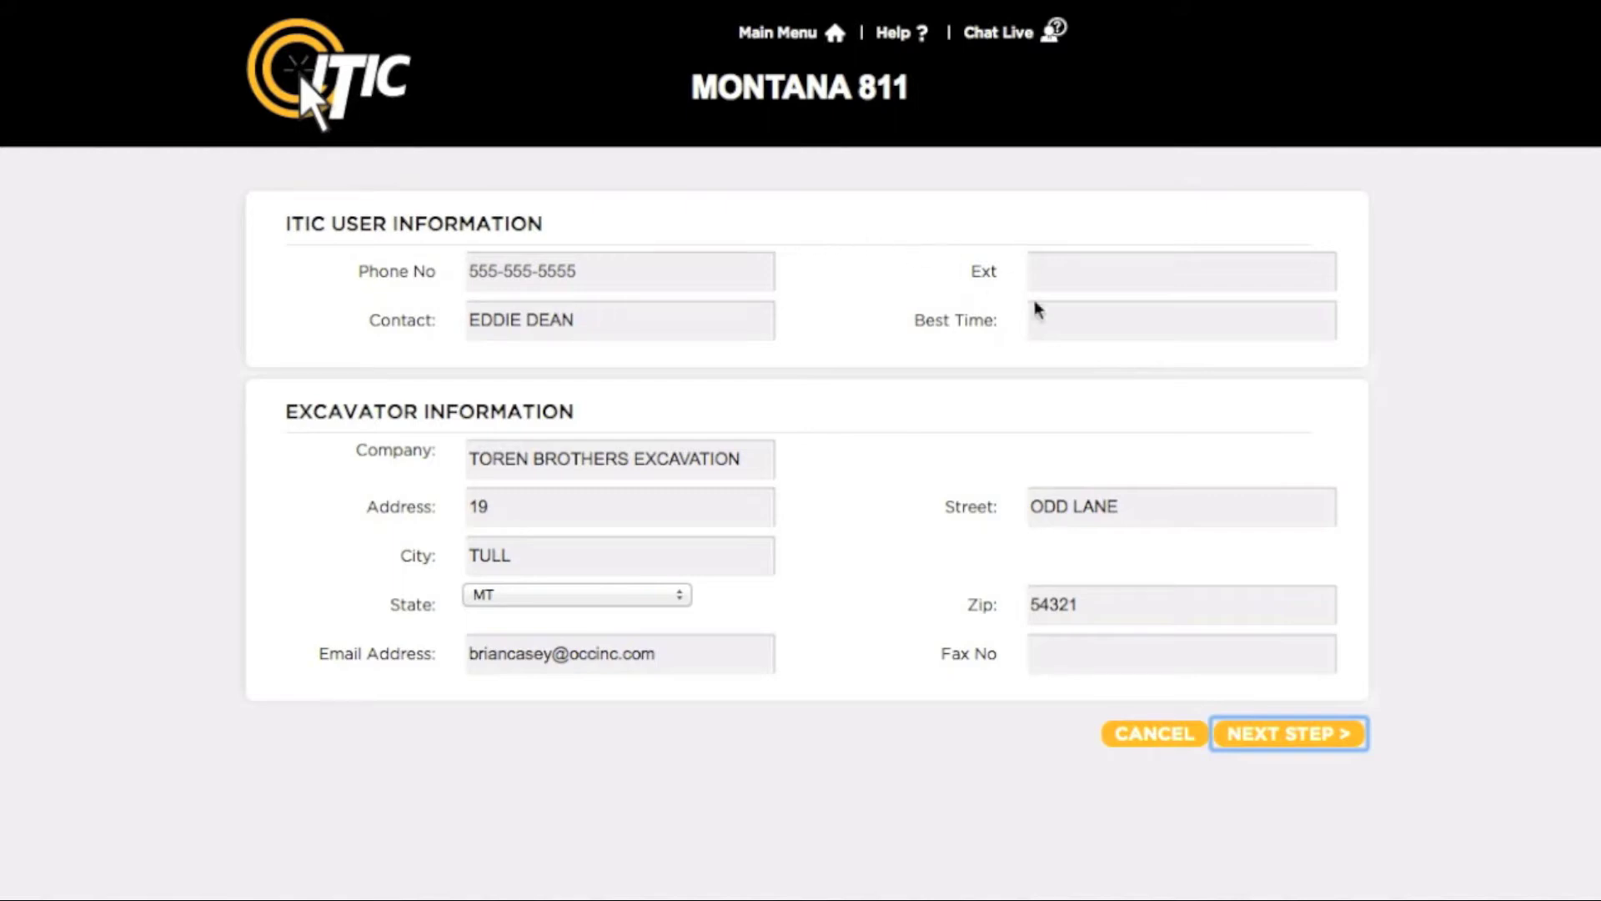
pyautogui.click(1284, 737)
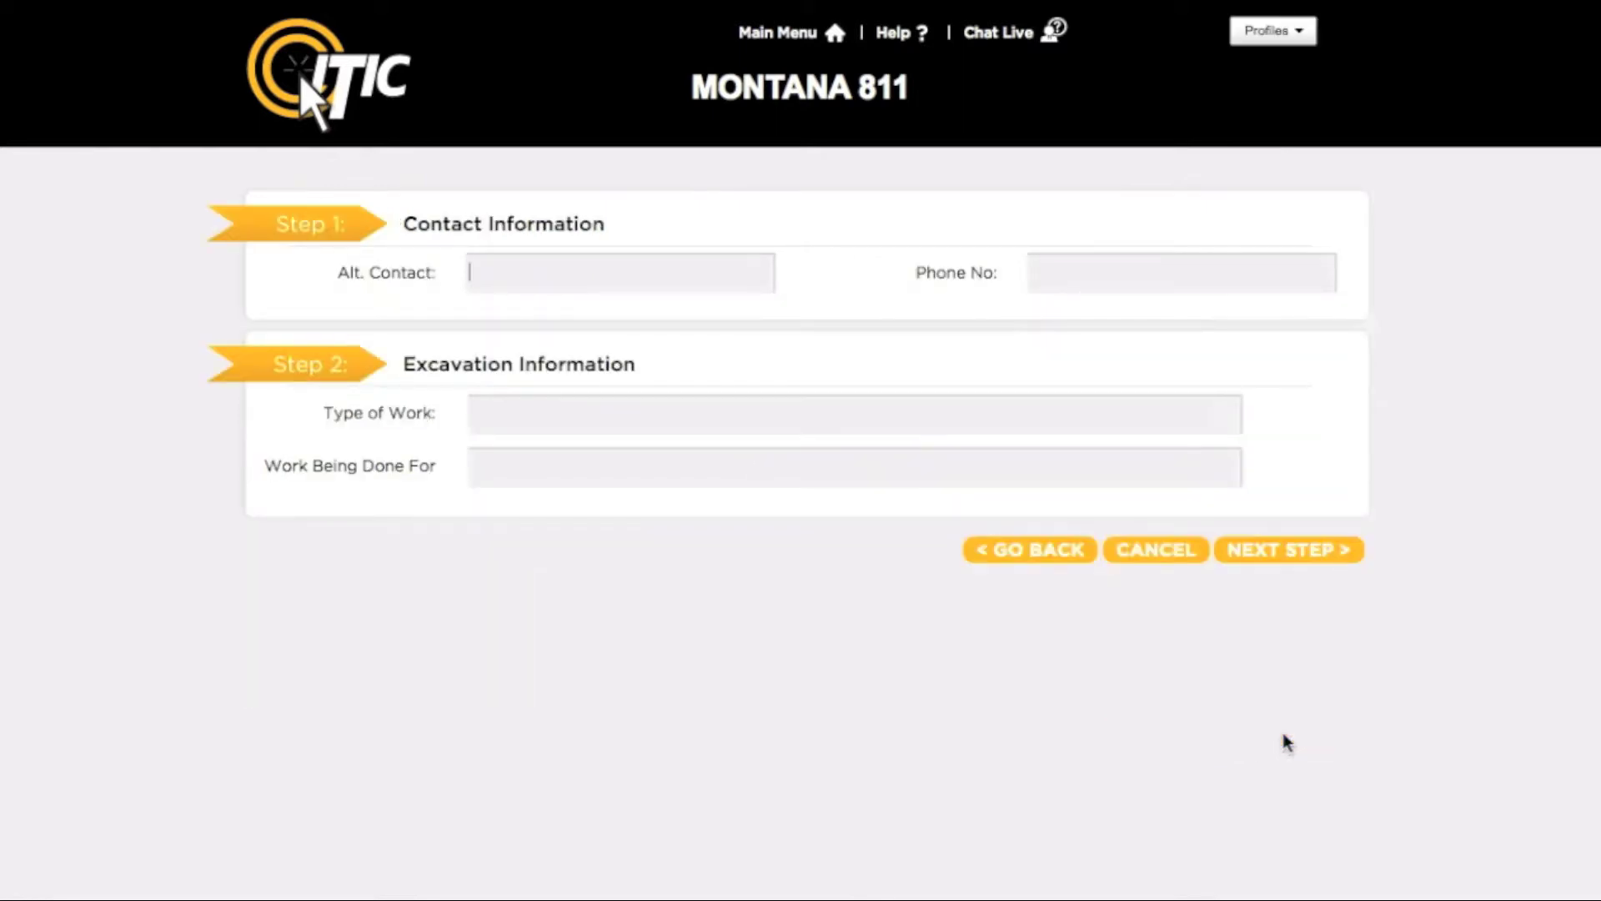
# Step: Enter the alternate contact's name and phone number
pyautogui.write('JAKE CHAMBERS')
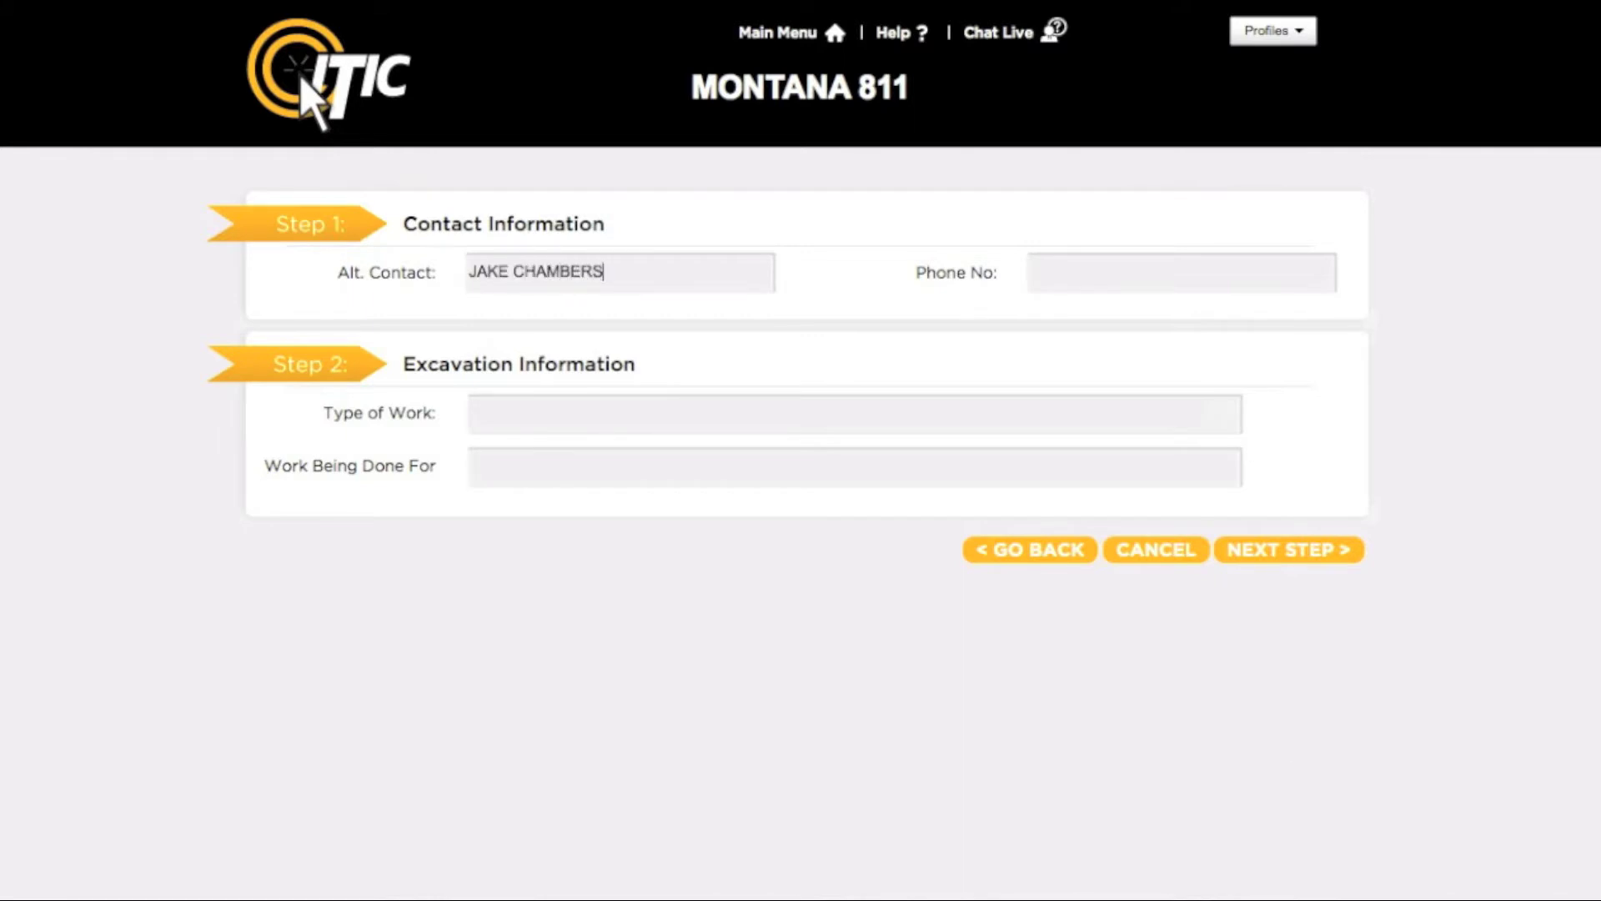
pyautogui.press('Tab')
pyautogui.write('5555555566')
pyautogui.press('Tab')
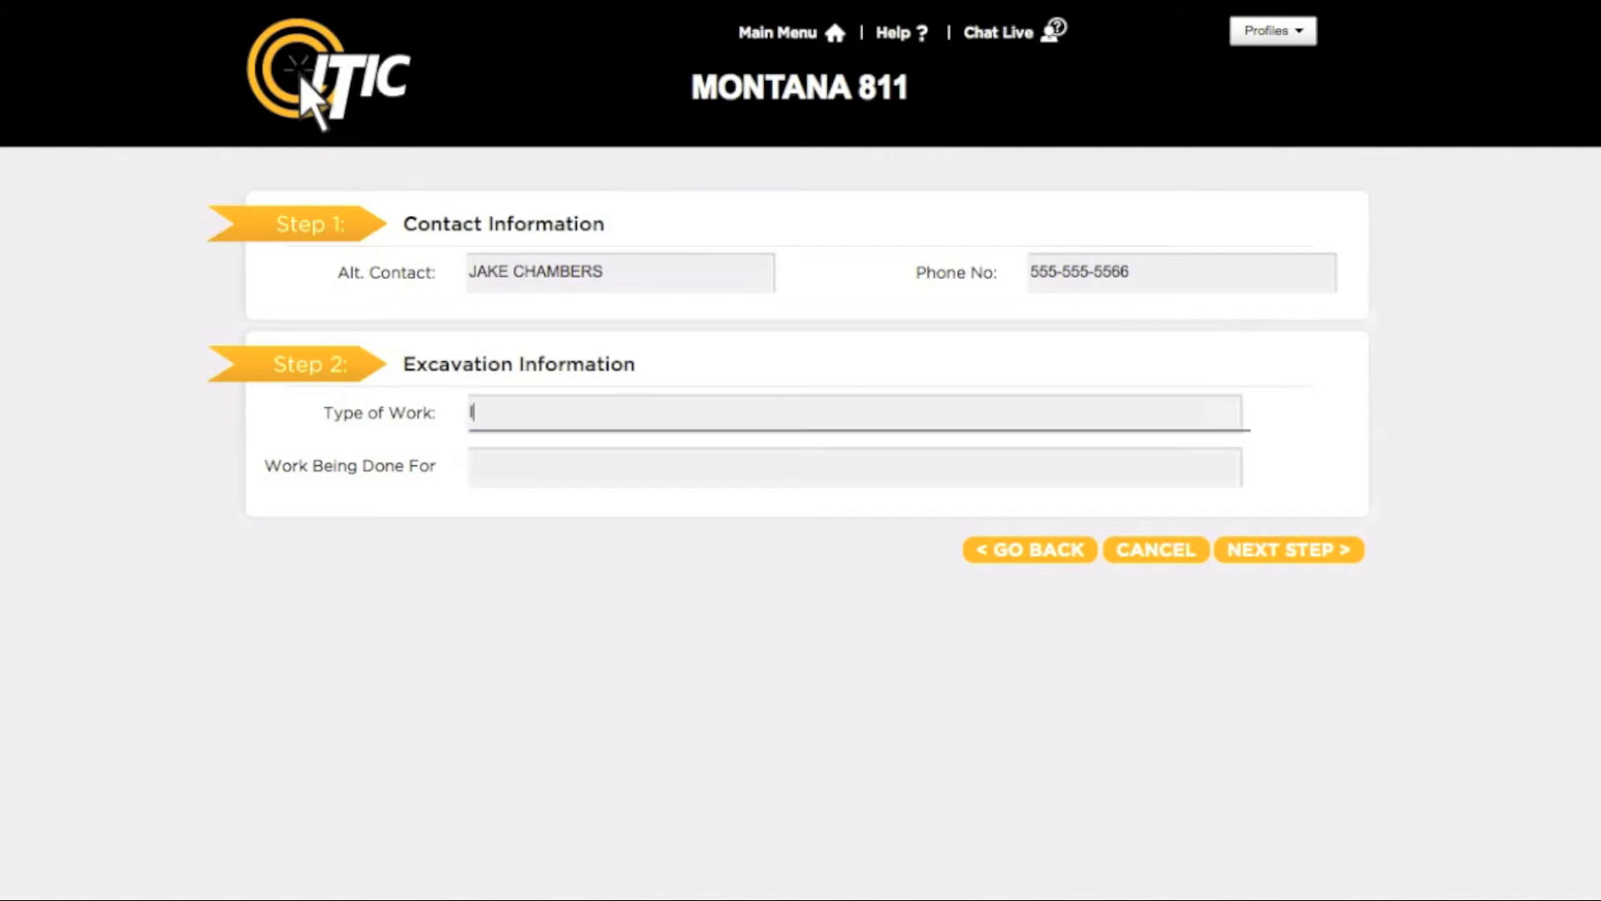
# Step: Set Type of Work to INSTALL FENCE, enter the client's name, and go to the next step
pyautogui.write('INSTALL')
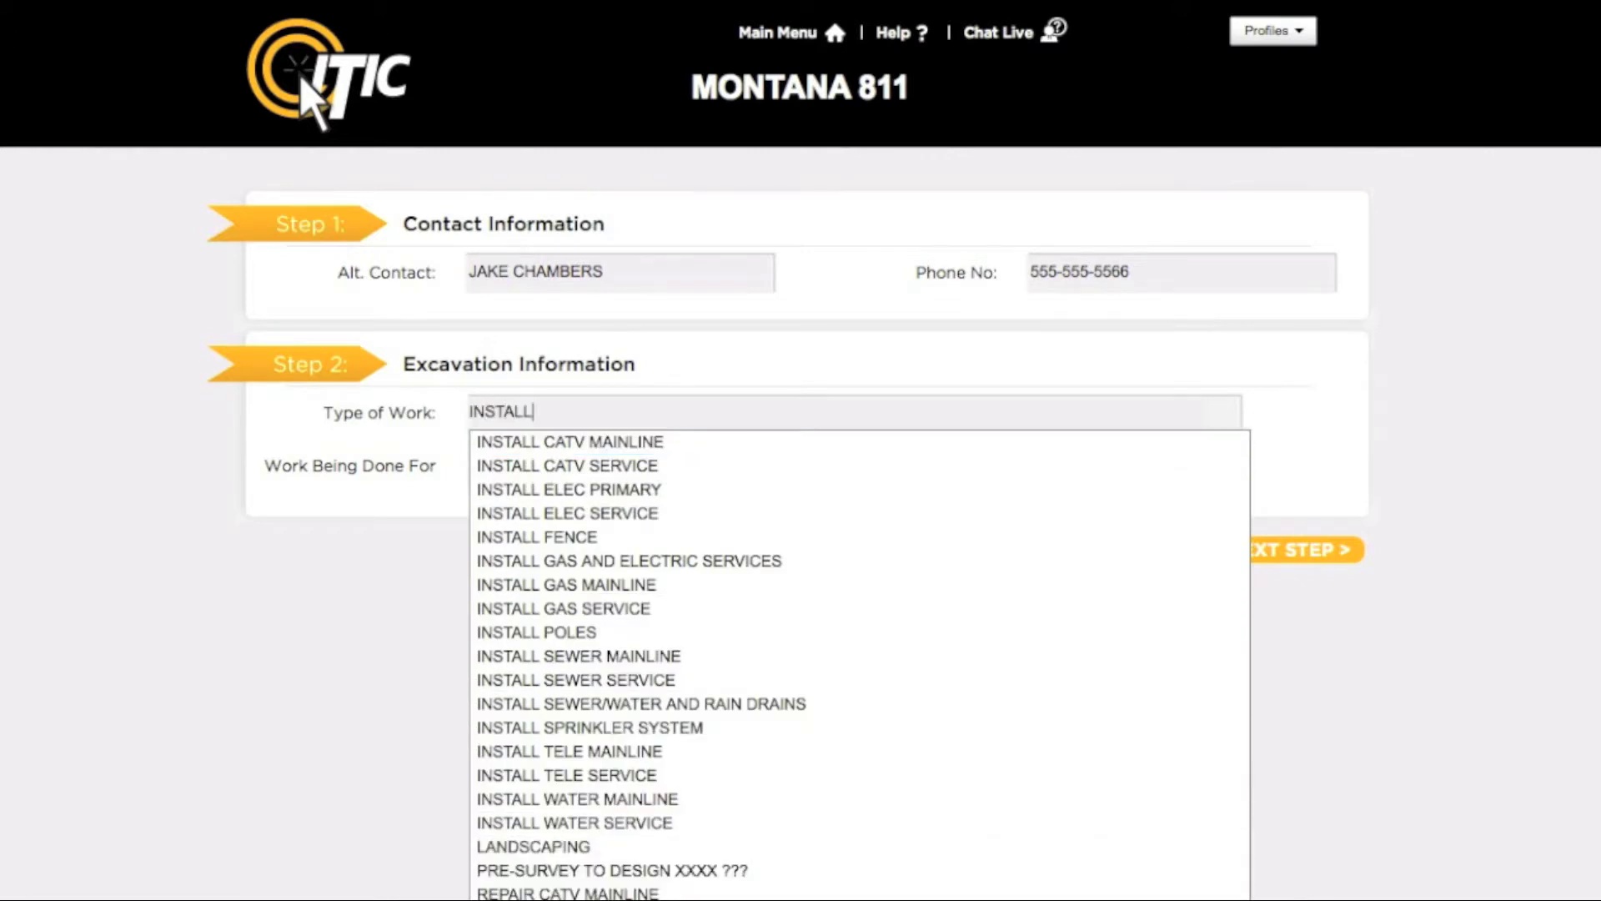
pyautogui.press('Down')
pyautogui.press('Down')
pyautogui.press('Down')
pyautogui.press('Down')
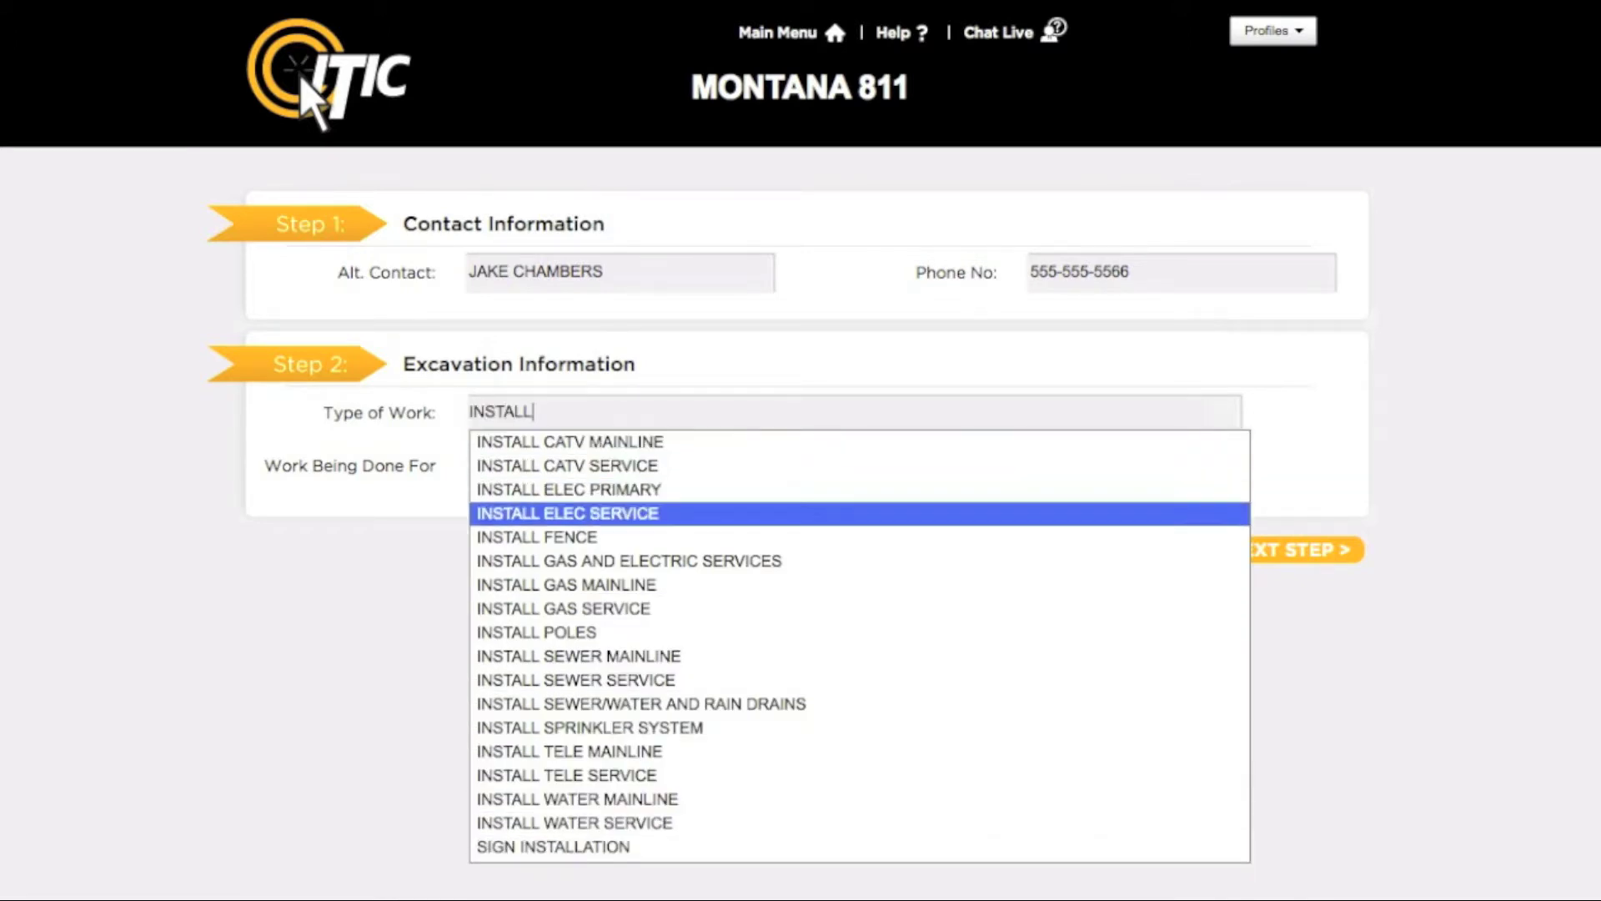
pyautogui.press('Return')
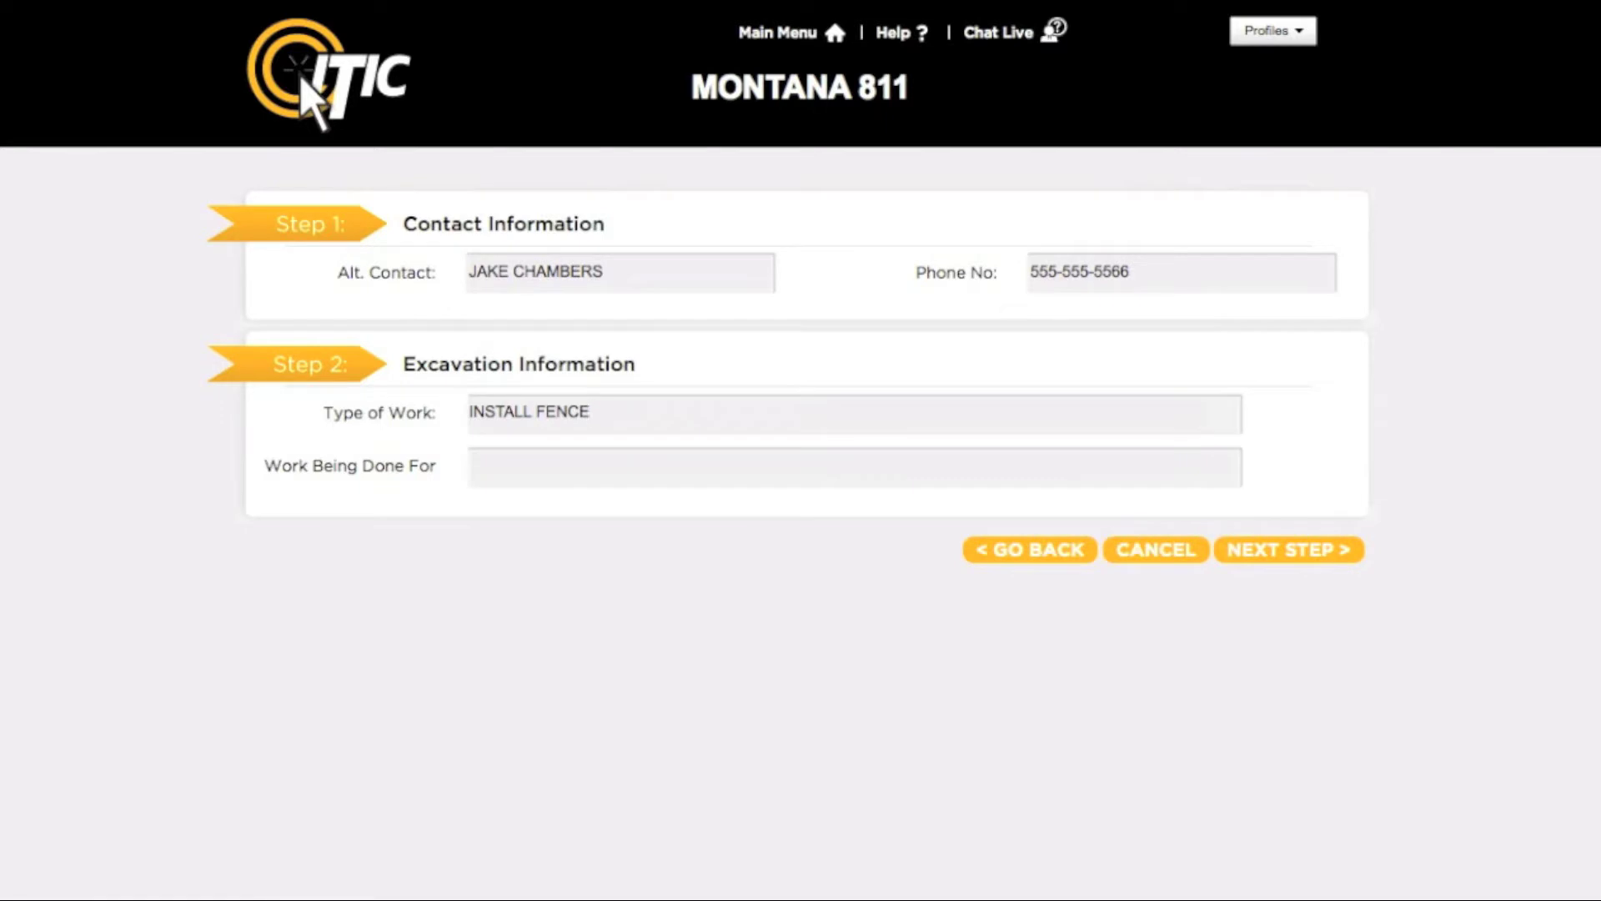
pyautogui.press('Tab')
pyautogui.write('PATRICK DANVILLE')
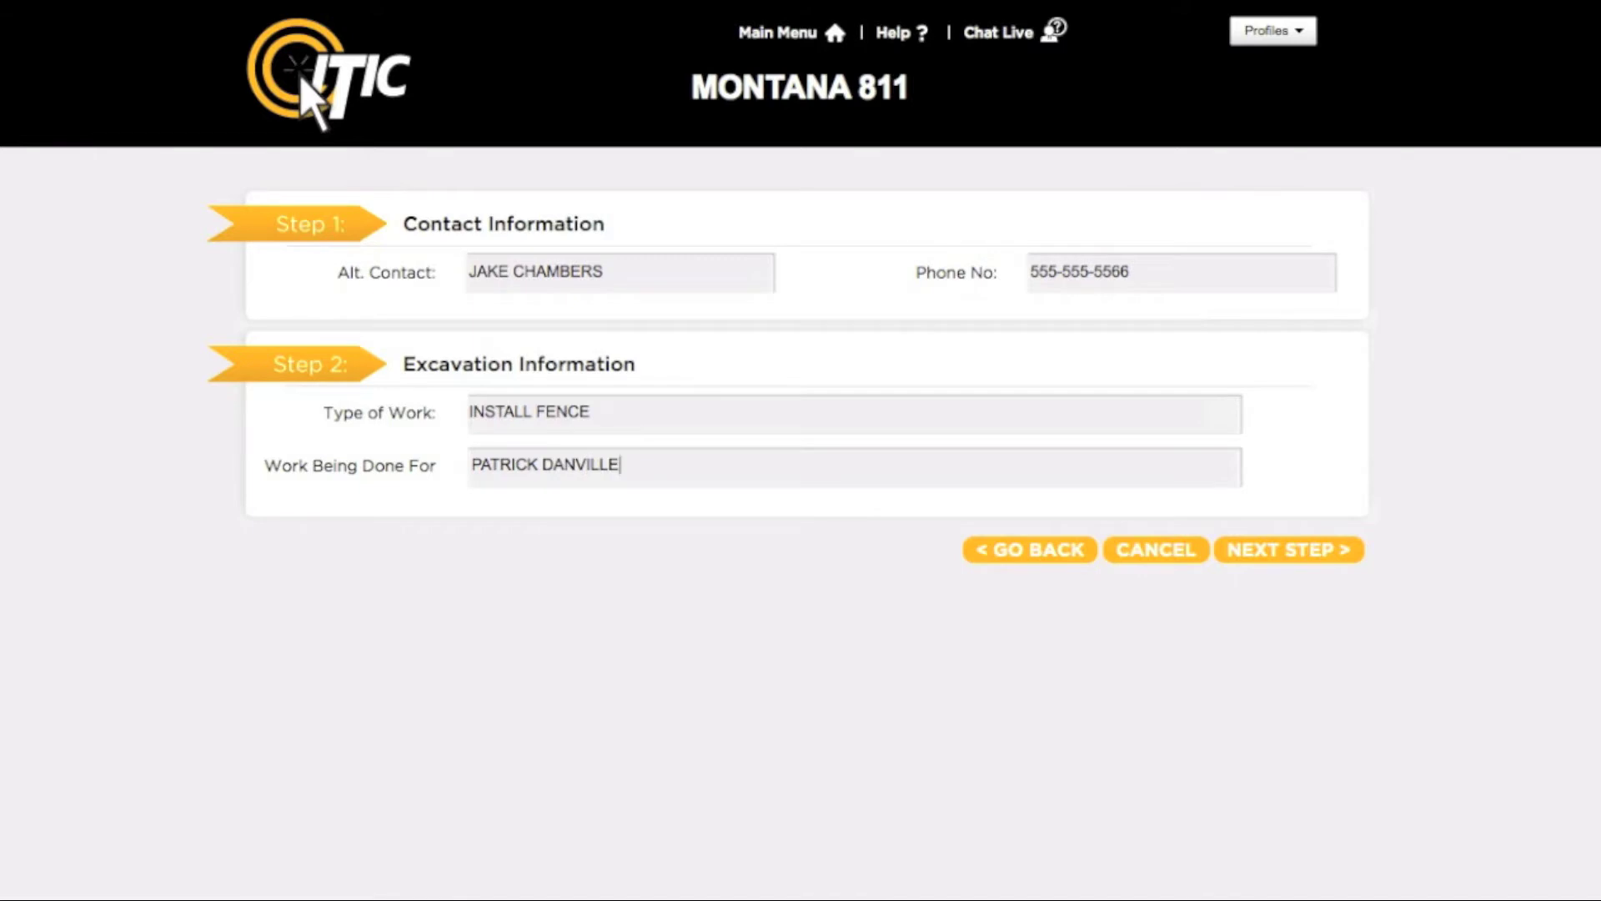
pyautogui.click(1329, 561)
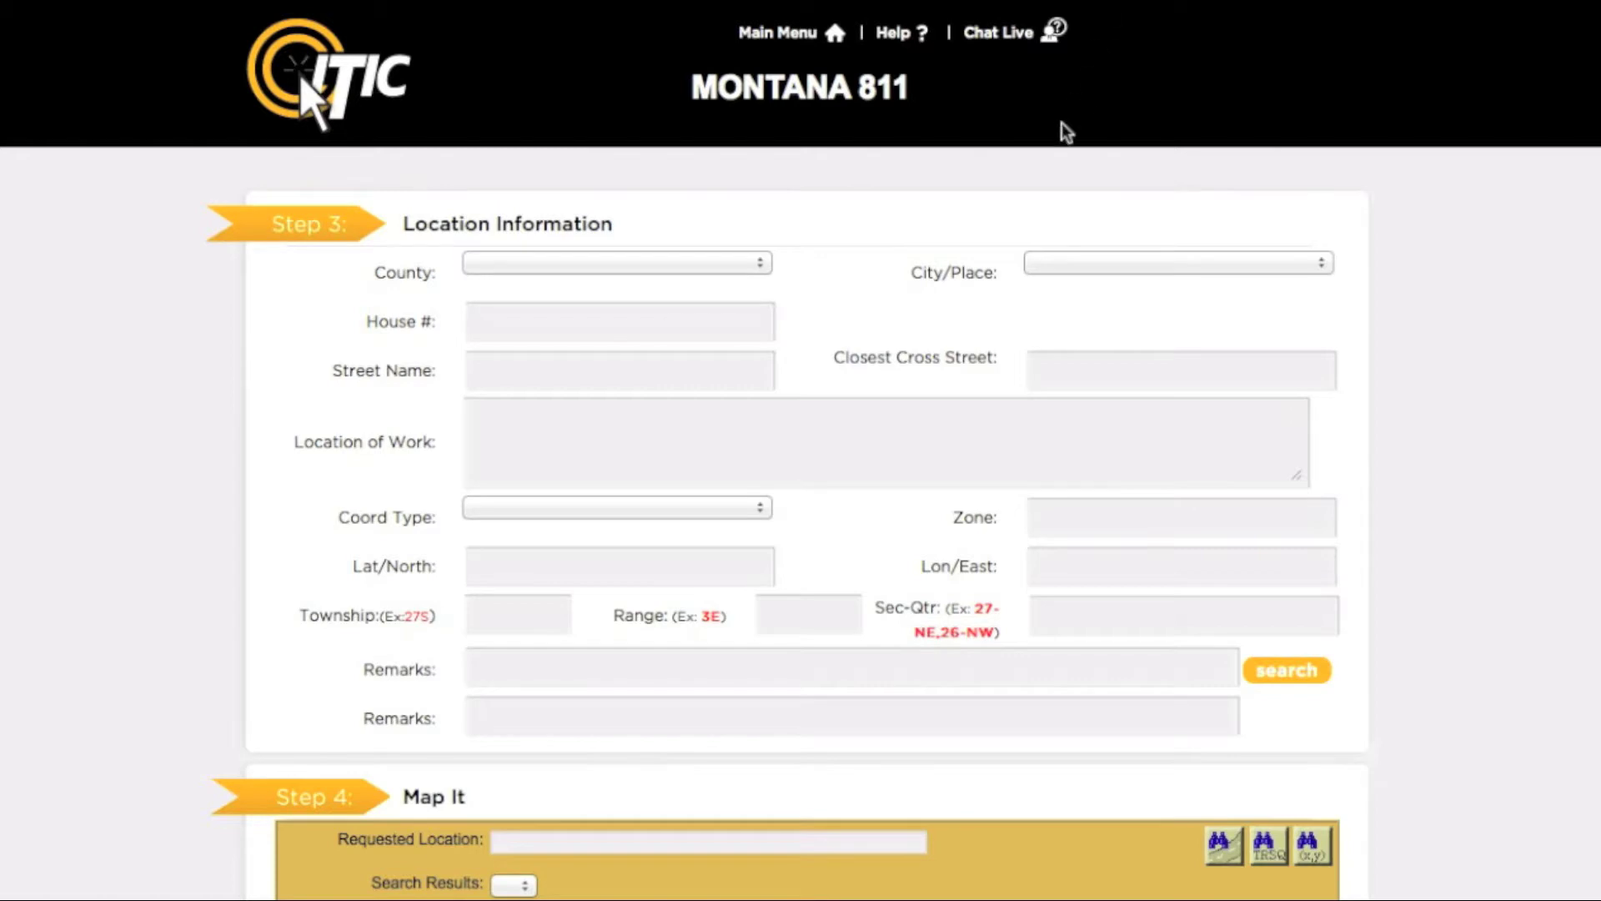
# Step: Choose YELLOWSTONE as the County and BILLINGS as the City/Place
pyautogui.click(761, 269)
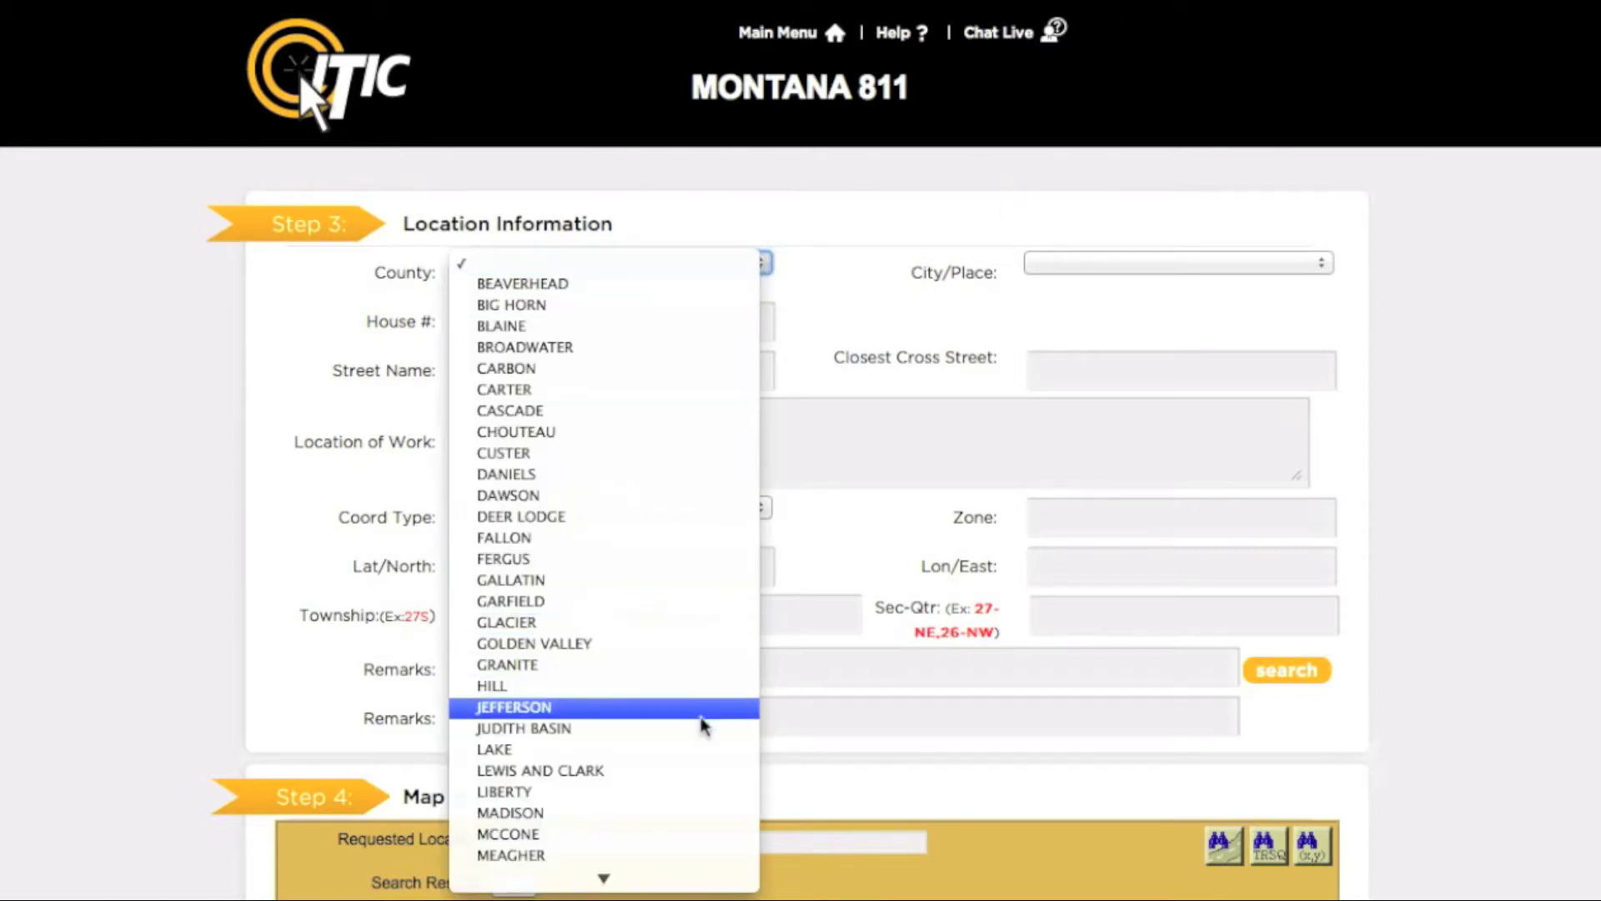
pyautogui.moveTo(684, 882)
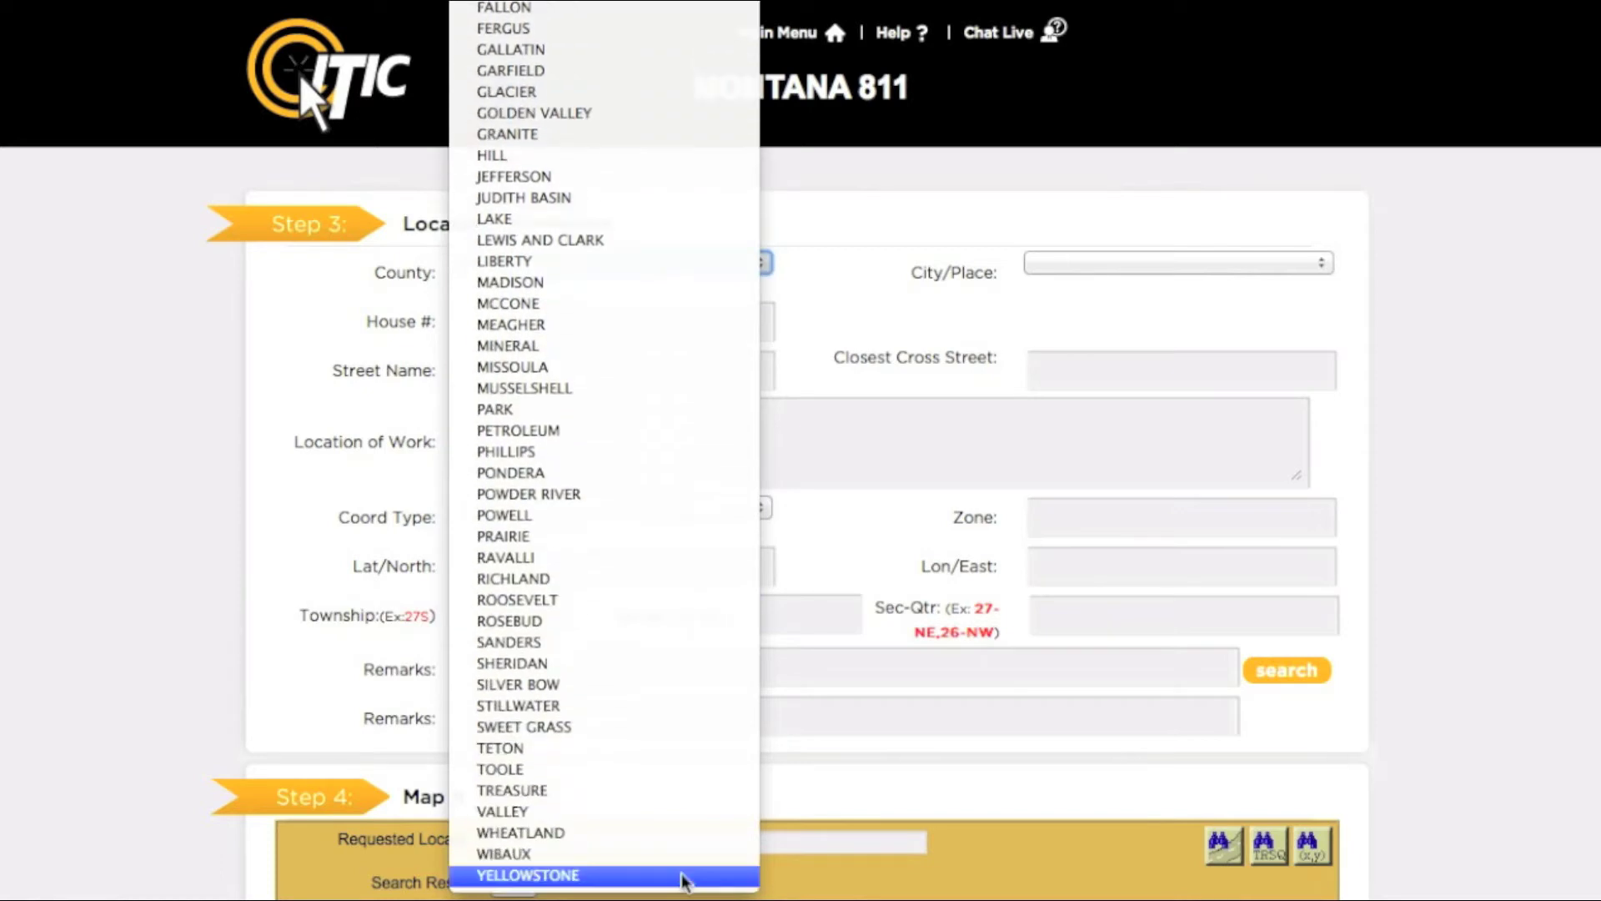
pyautogui.click(683, 876)
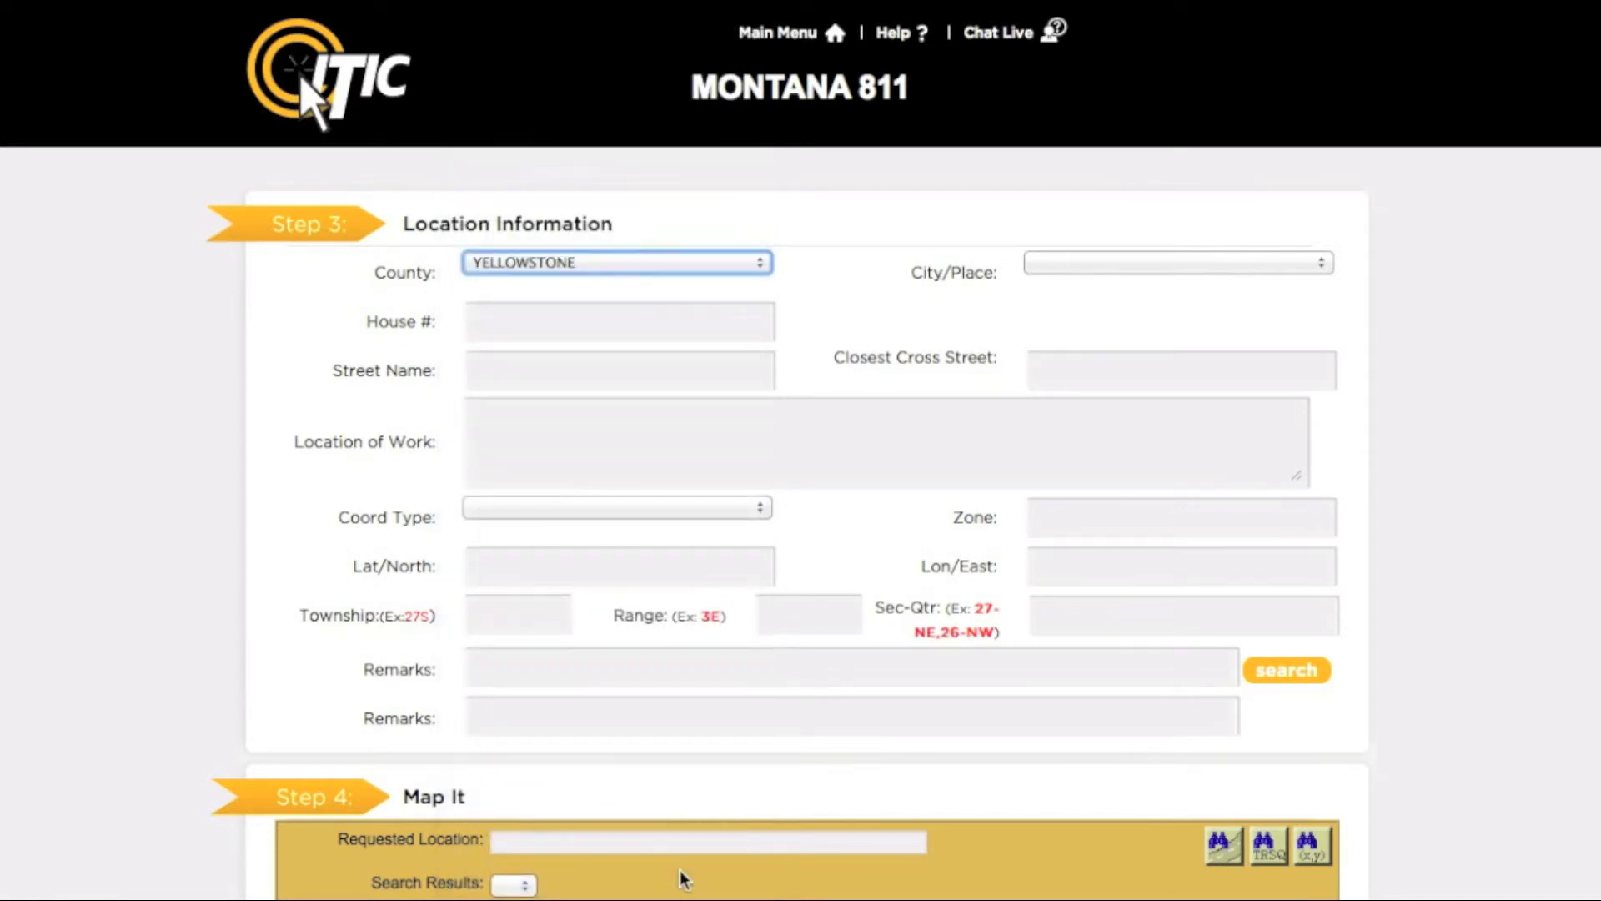
pyautogui.click(1295, 265)
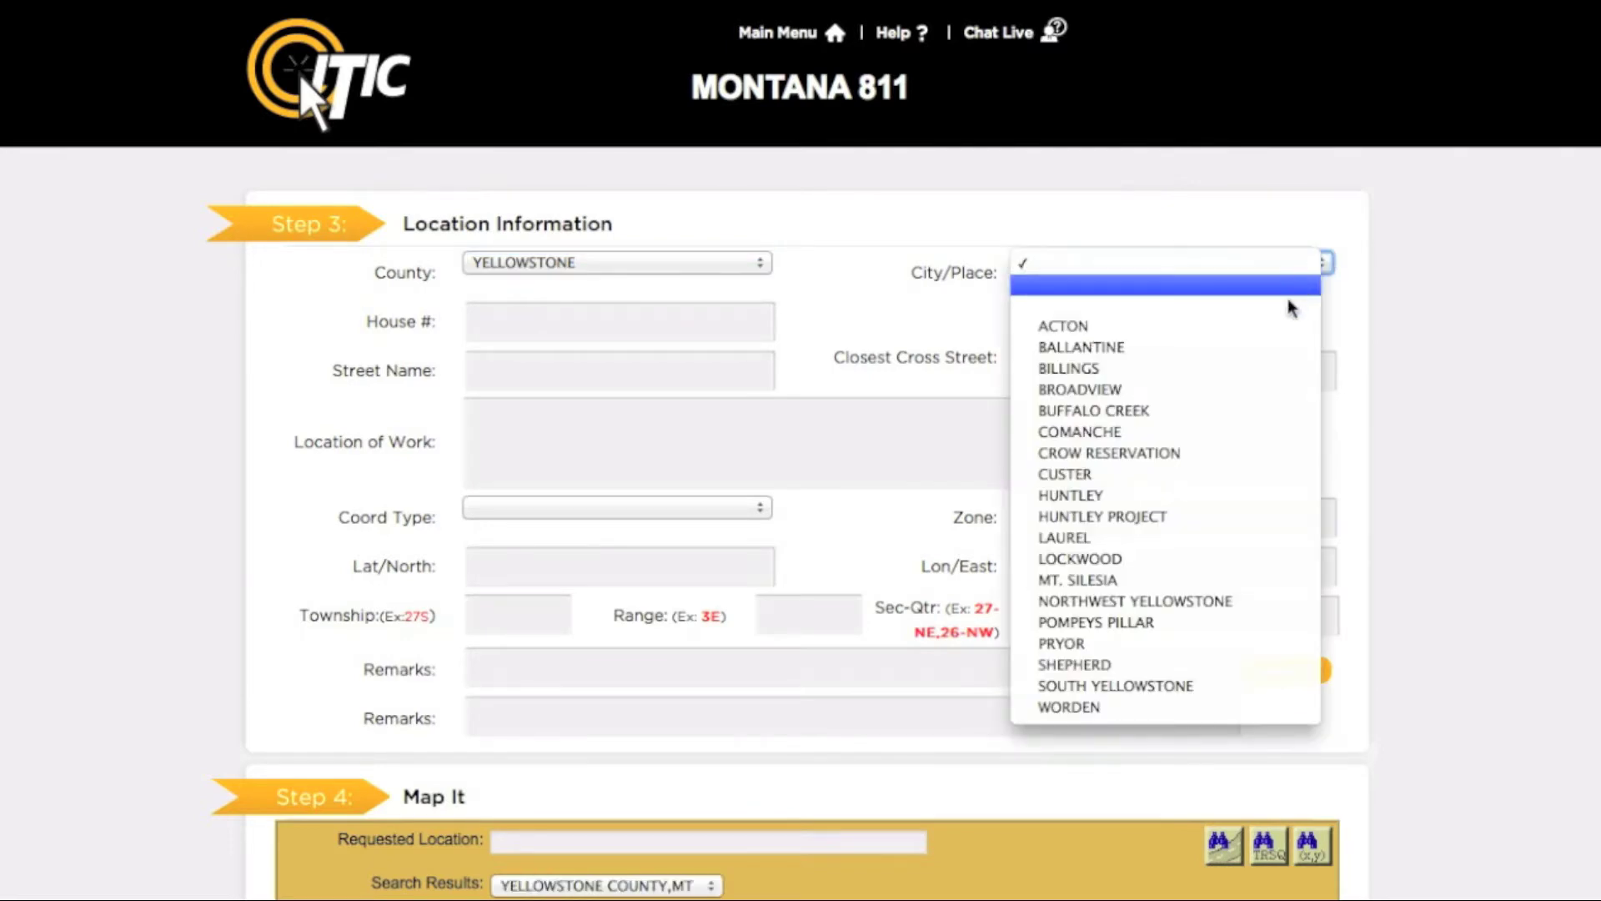
pyautogui.click(1269, 368)
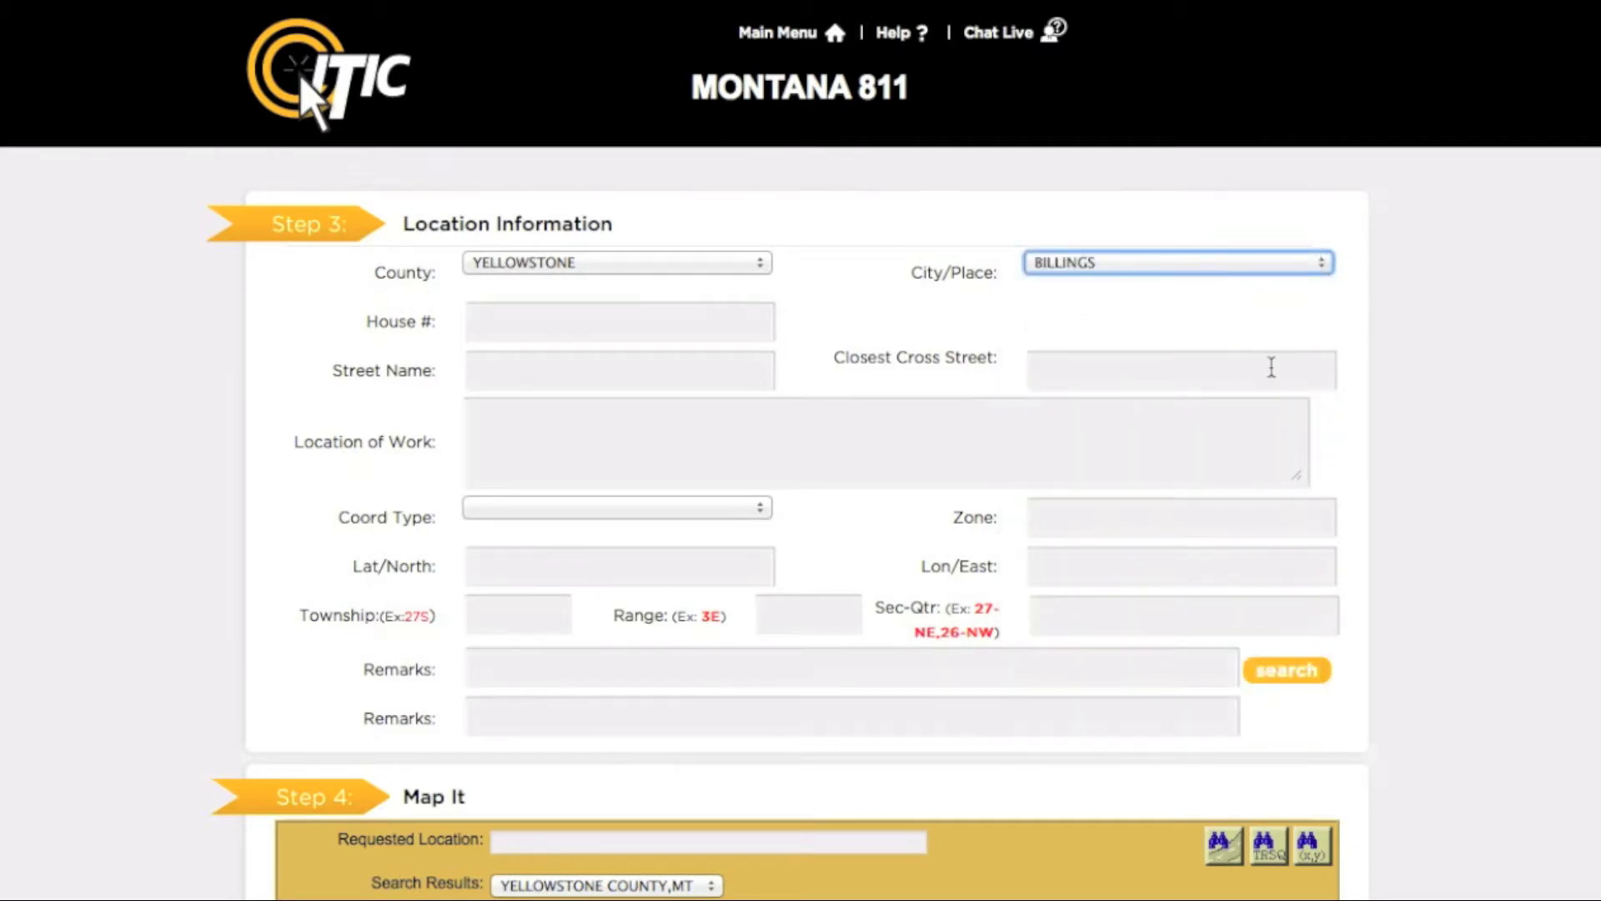
pyautogui.press('Tab')
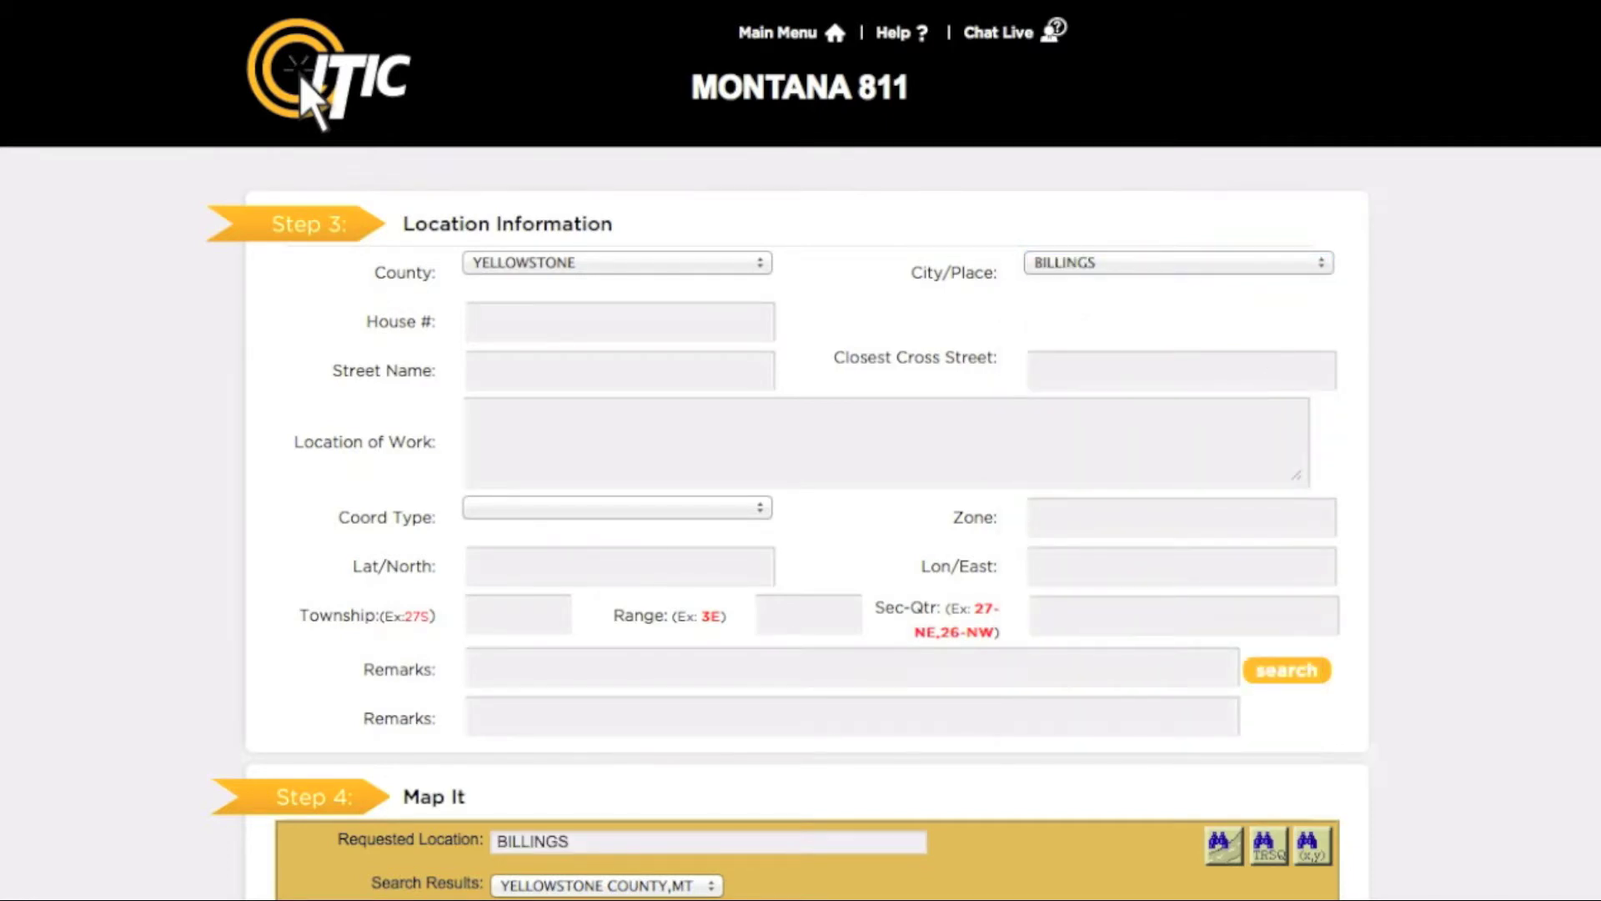
pyautogui.press('Tab')
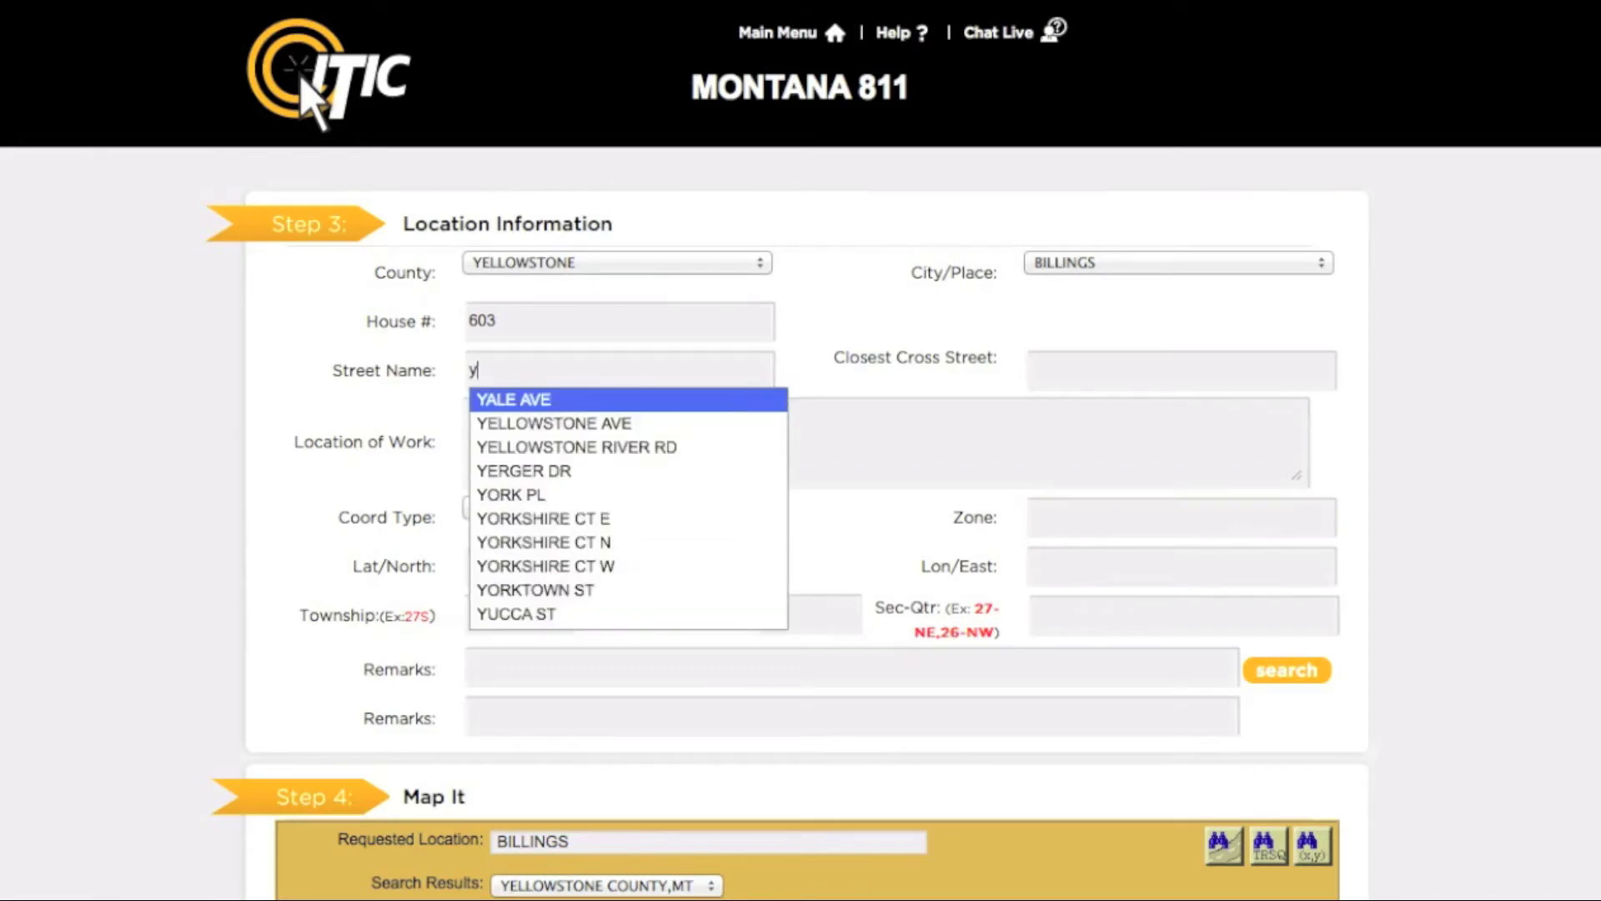
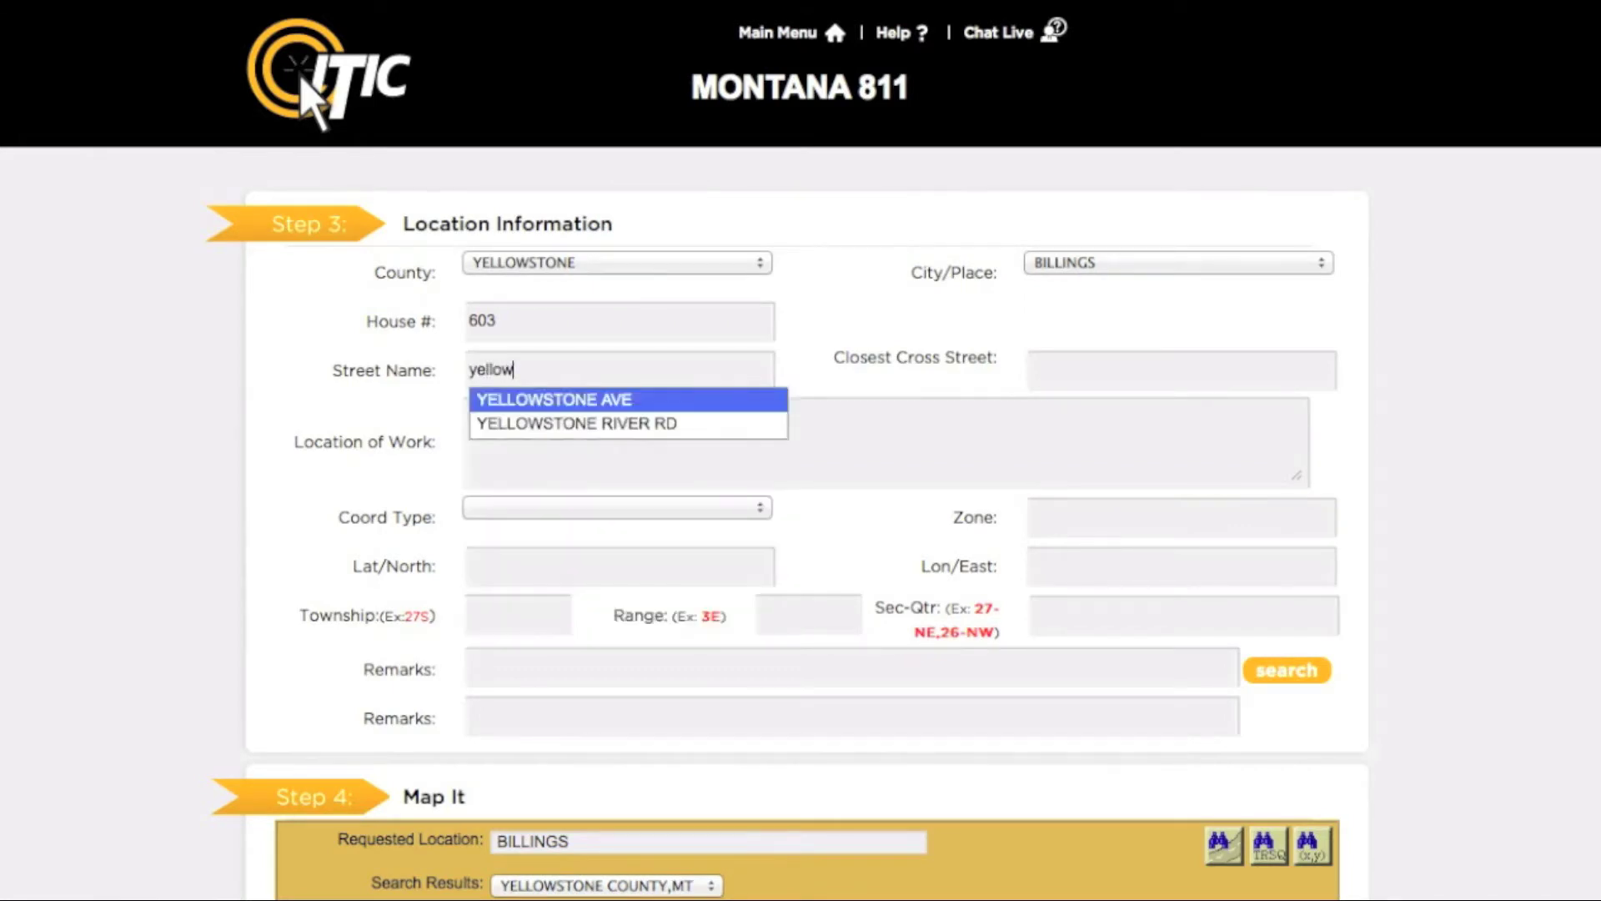
pyautogui.press('Return')
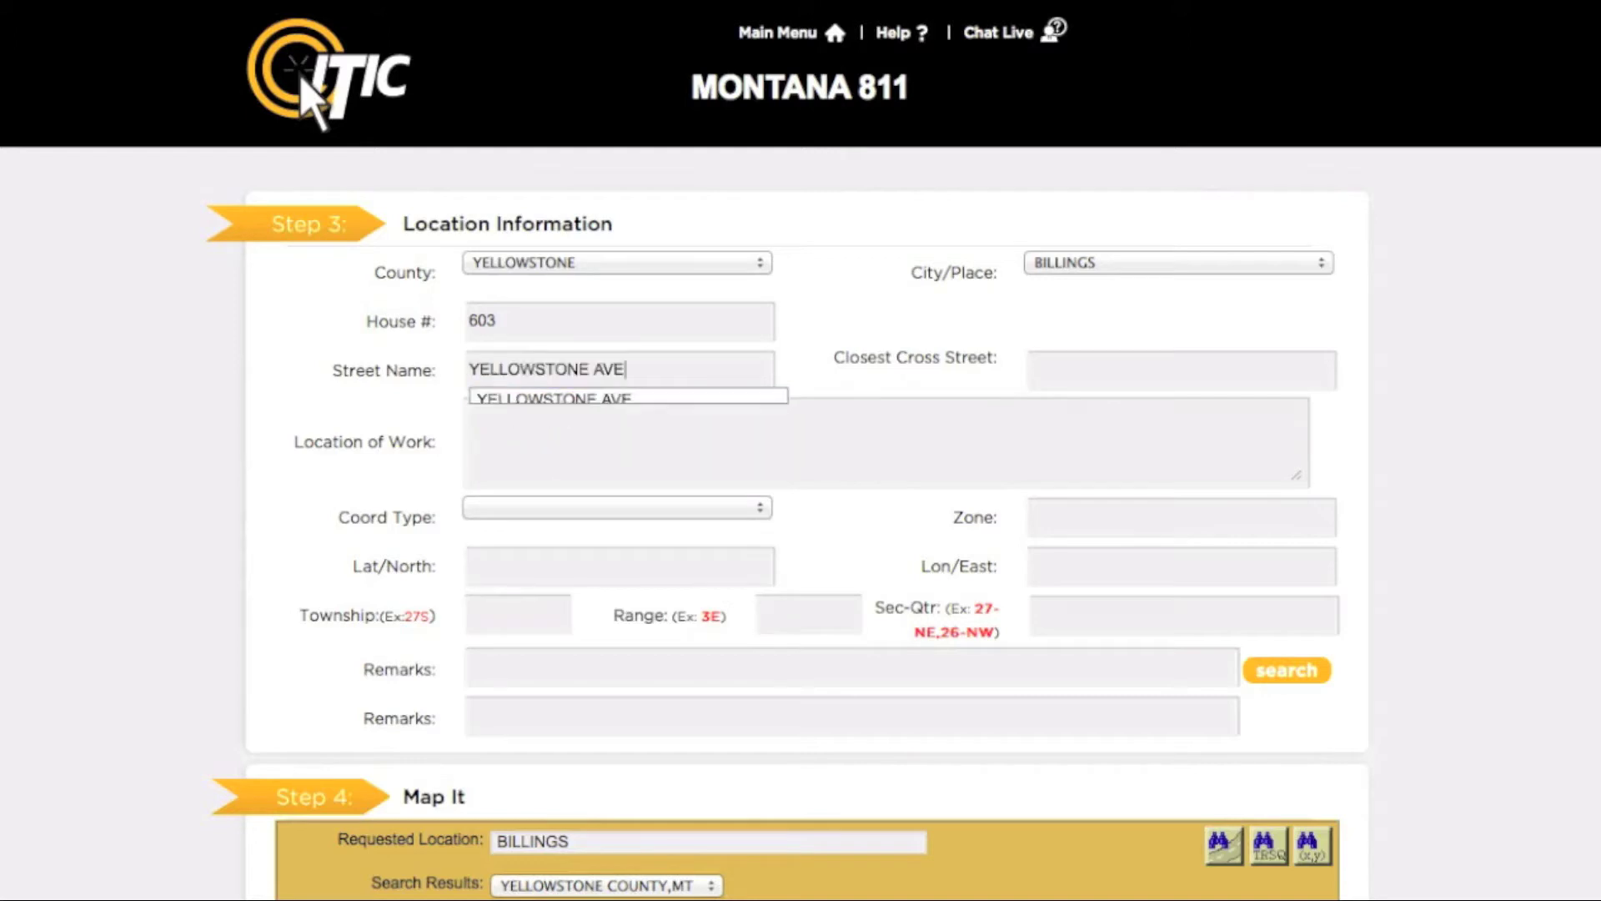
pyautogui.press('Tab')
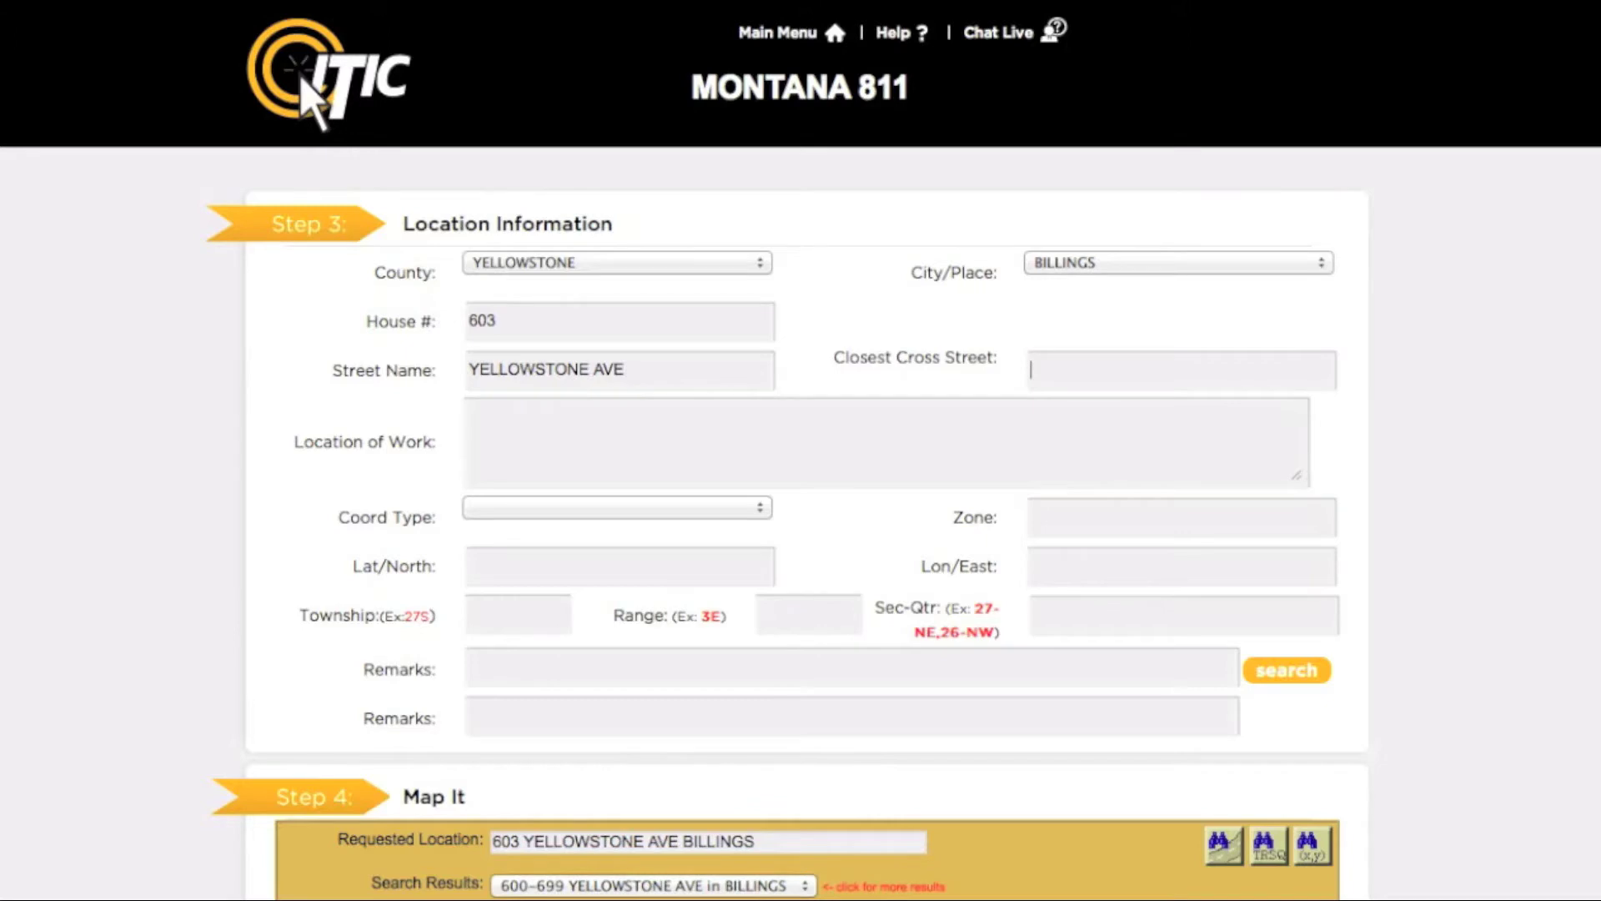
pyautogui.write('6')
pyautogui.press('Down')
pyautogui.press('Return')
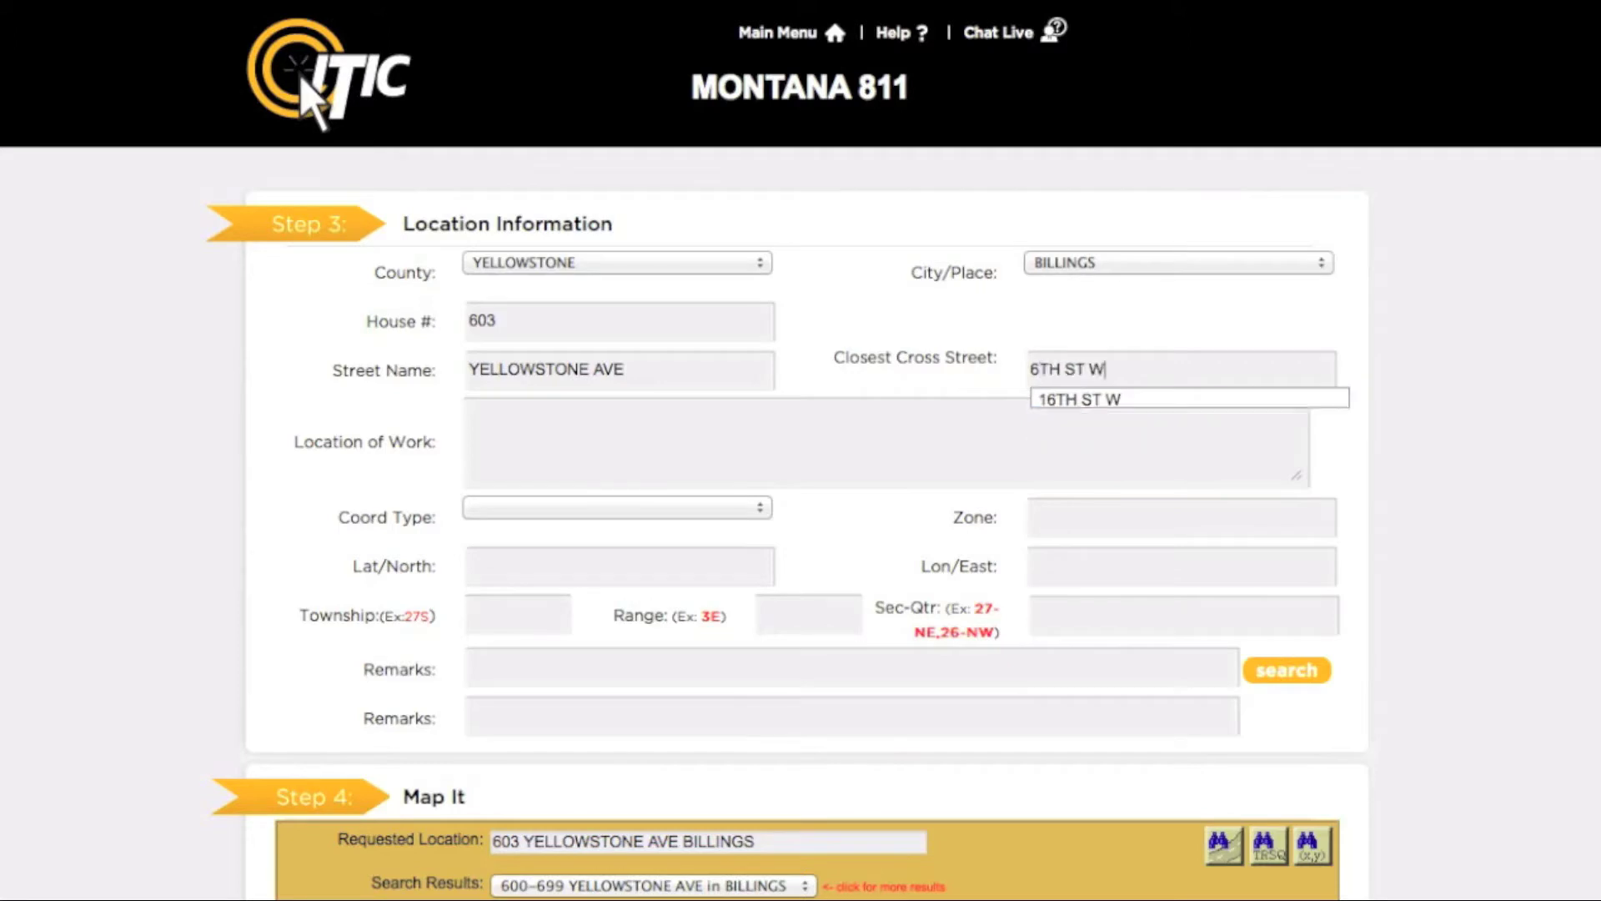
pyautogui.click(472, 410)
pyautogui.write('mark from fro')
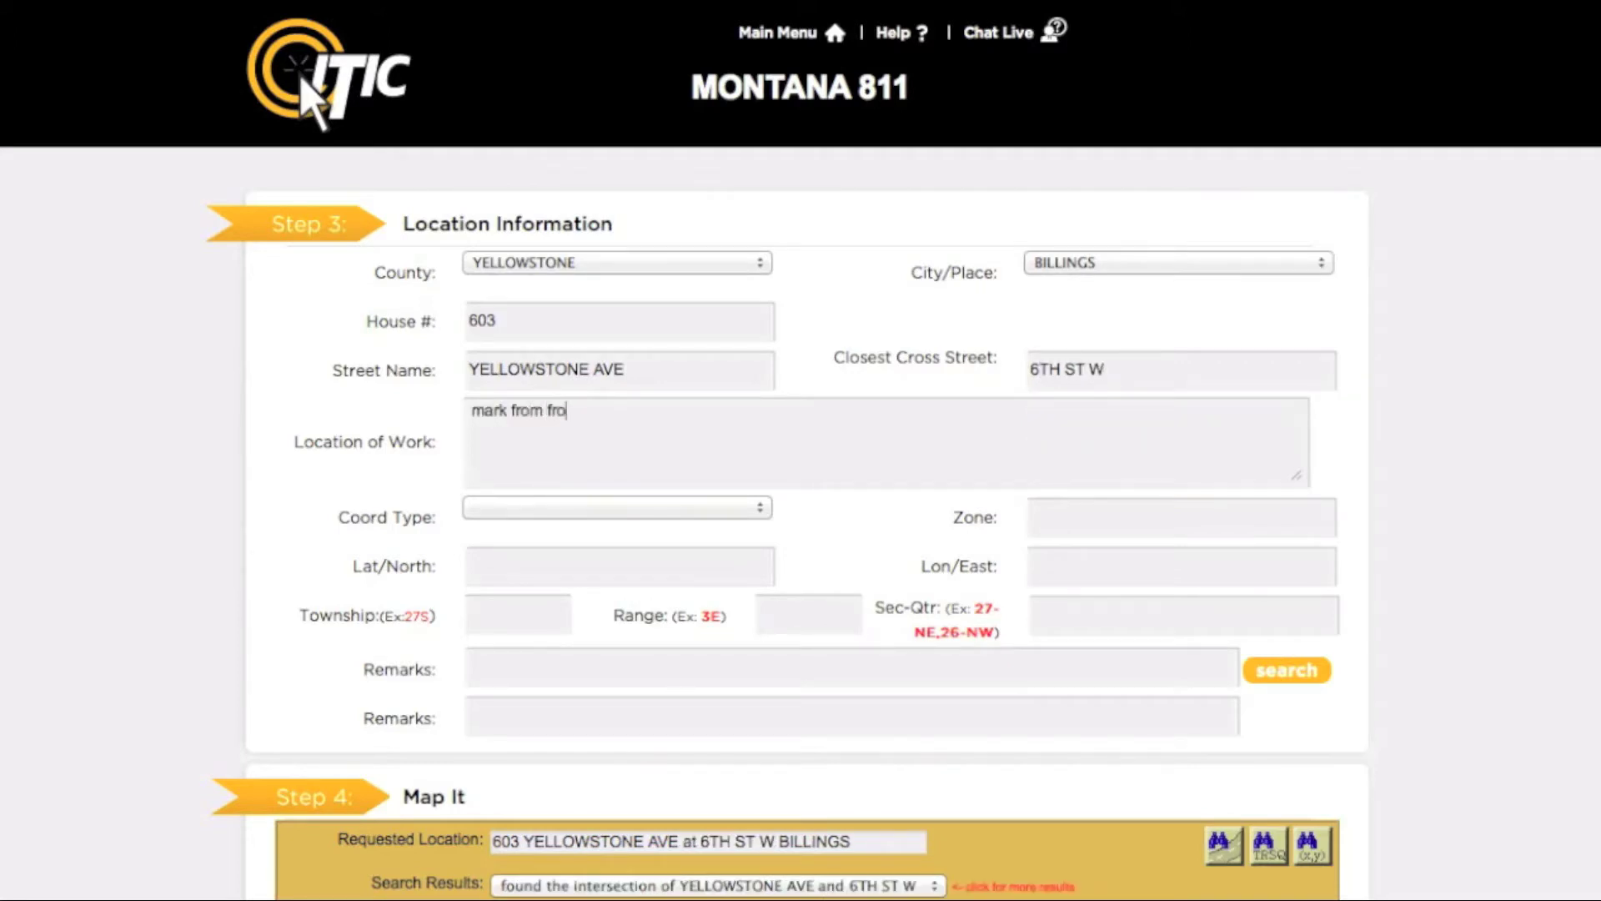
pyautogui.write('nt corners of house to ')
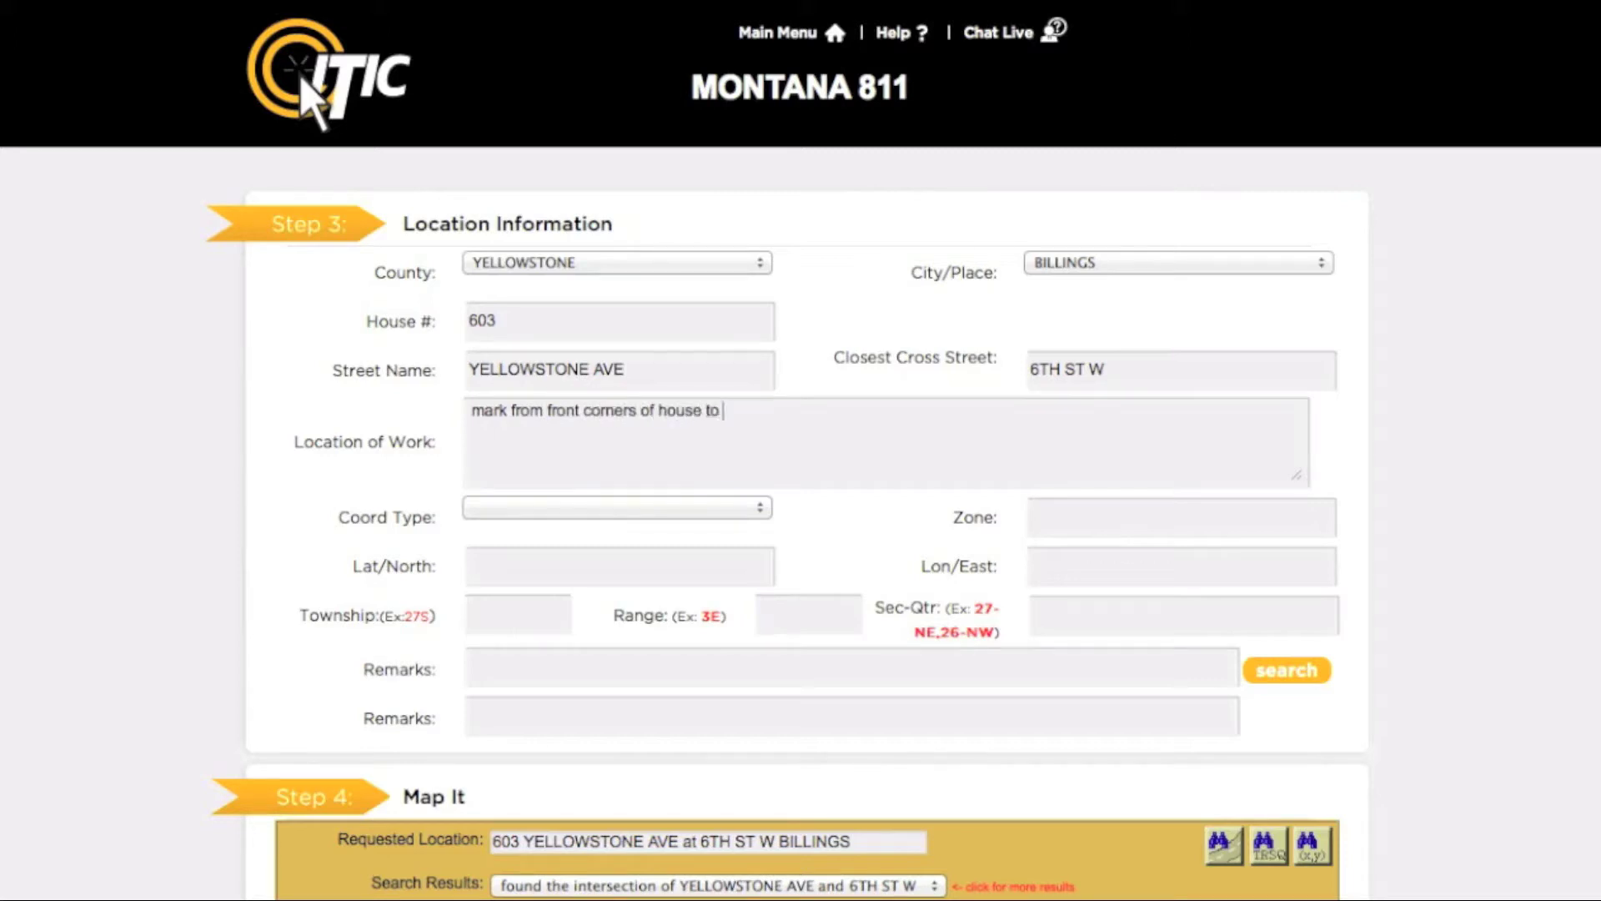
pyautogui.write('rear lot line for width of lot')
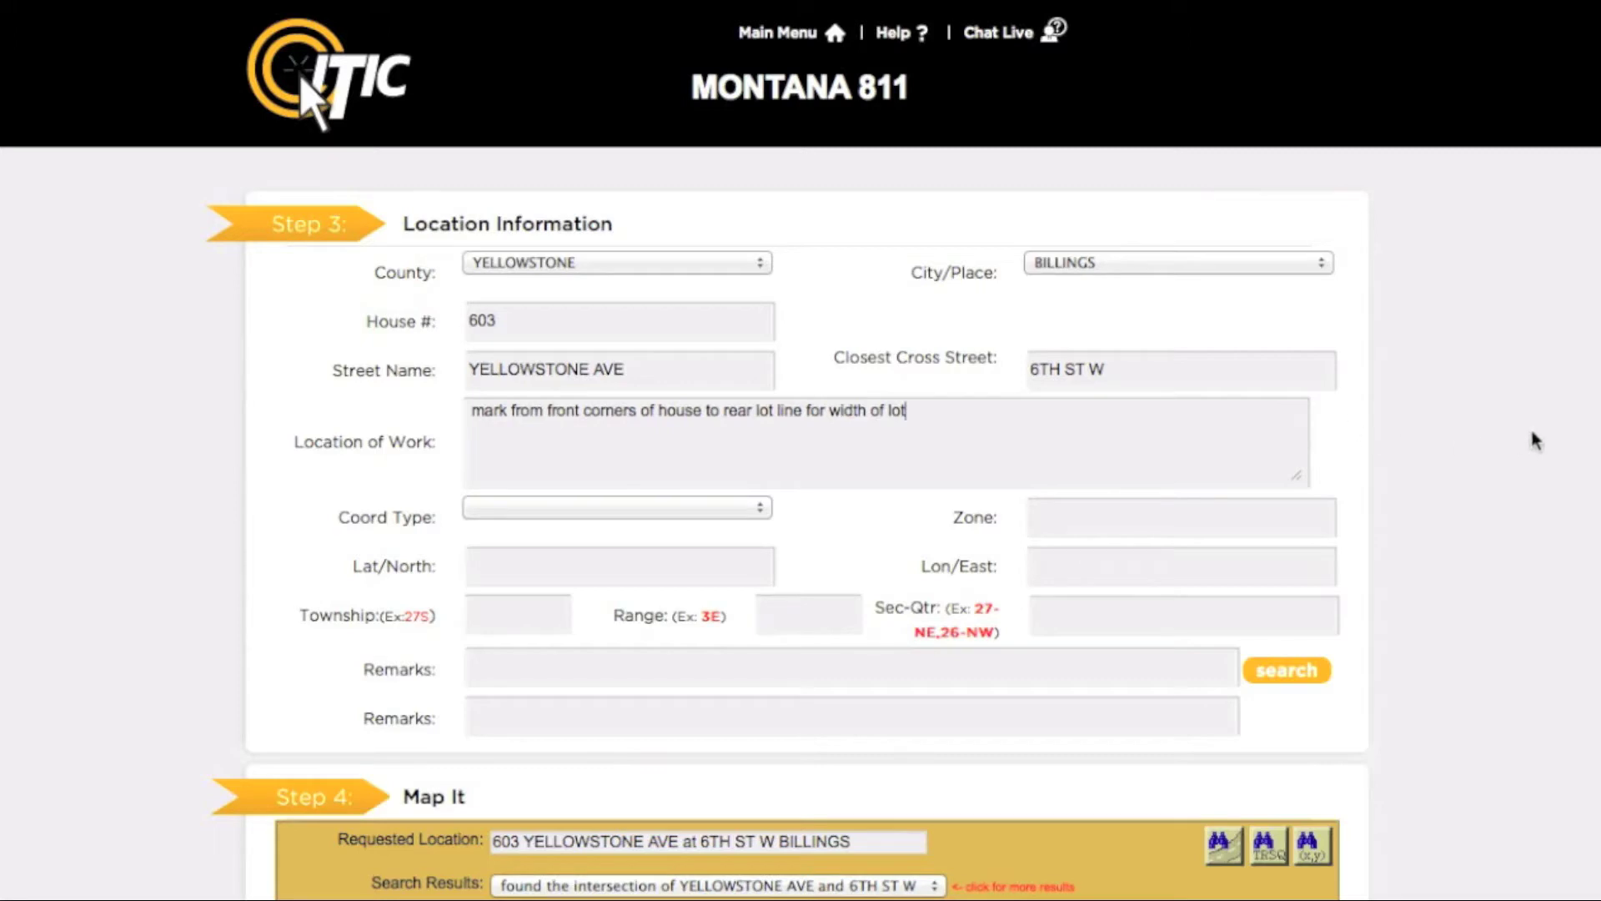
# Step: Scroll down to the Map It view of the YELLOWSTONE AVE and 6TH ST W intersection
pyautogui.scroll(-8, 1571, 440)
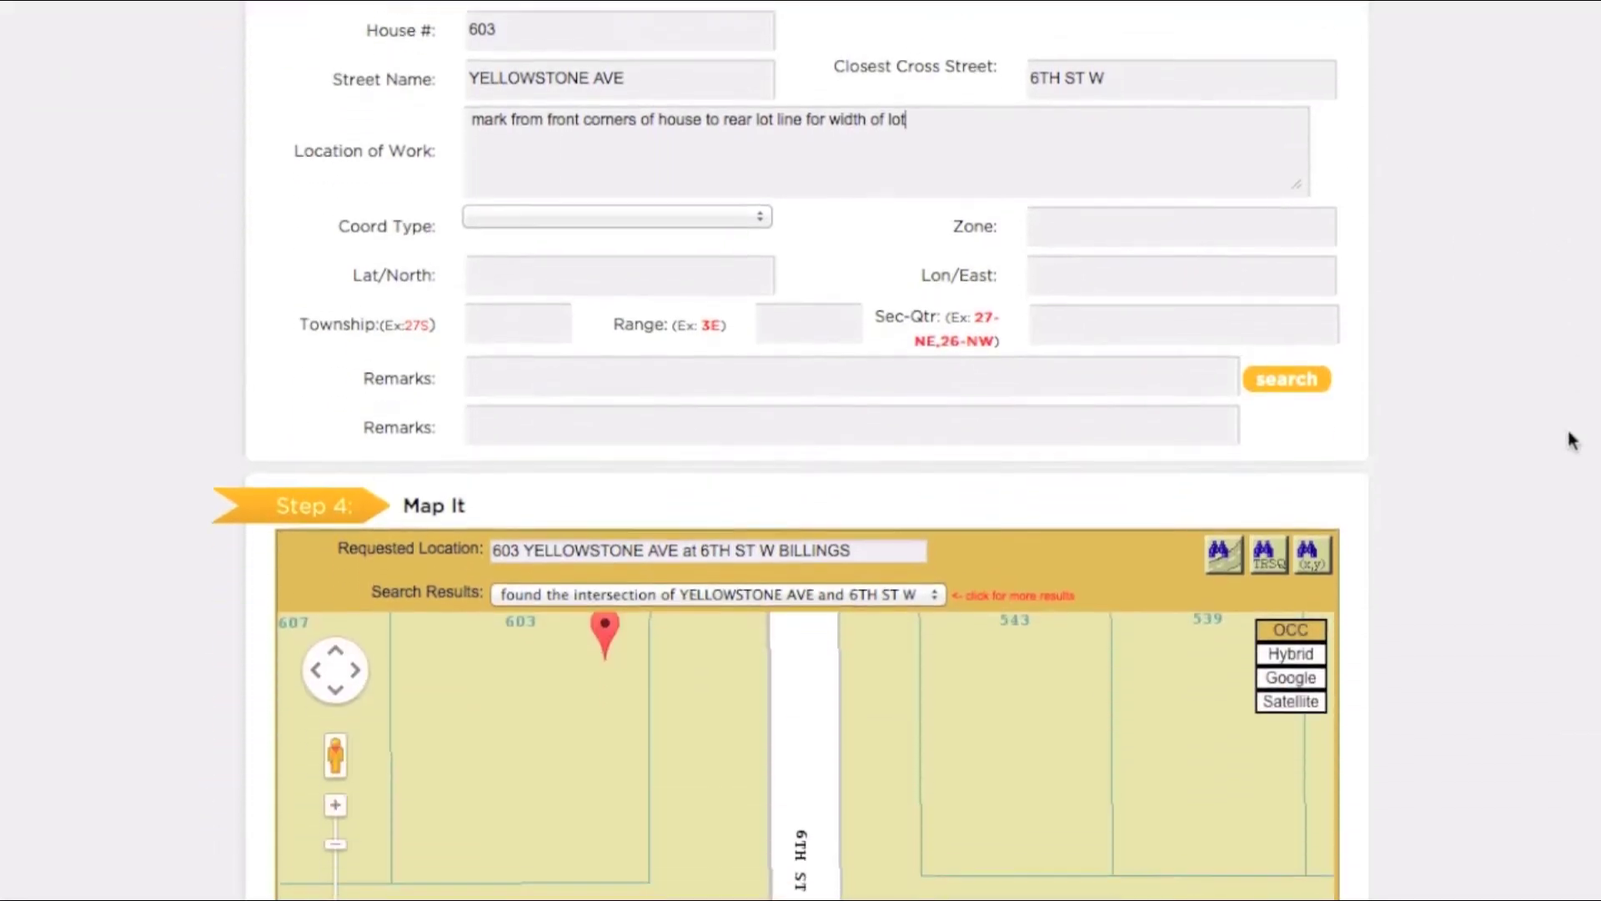
pyautogui.scroll(-3, 1572, 440)
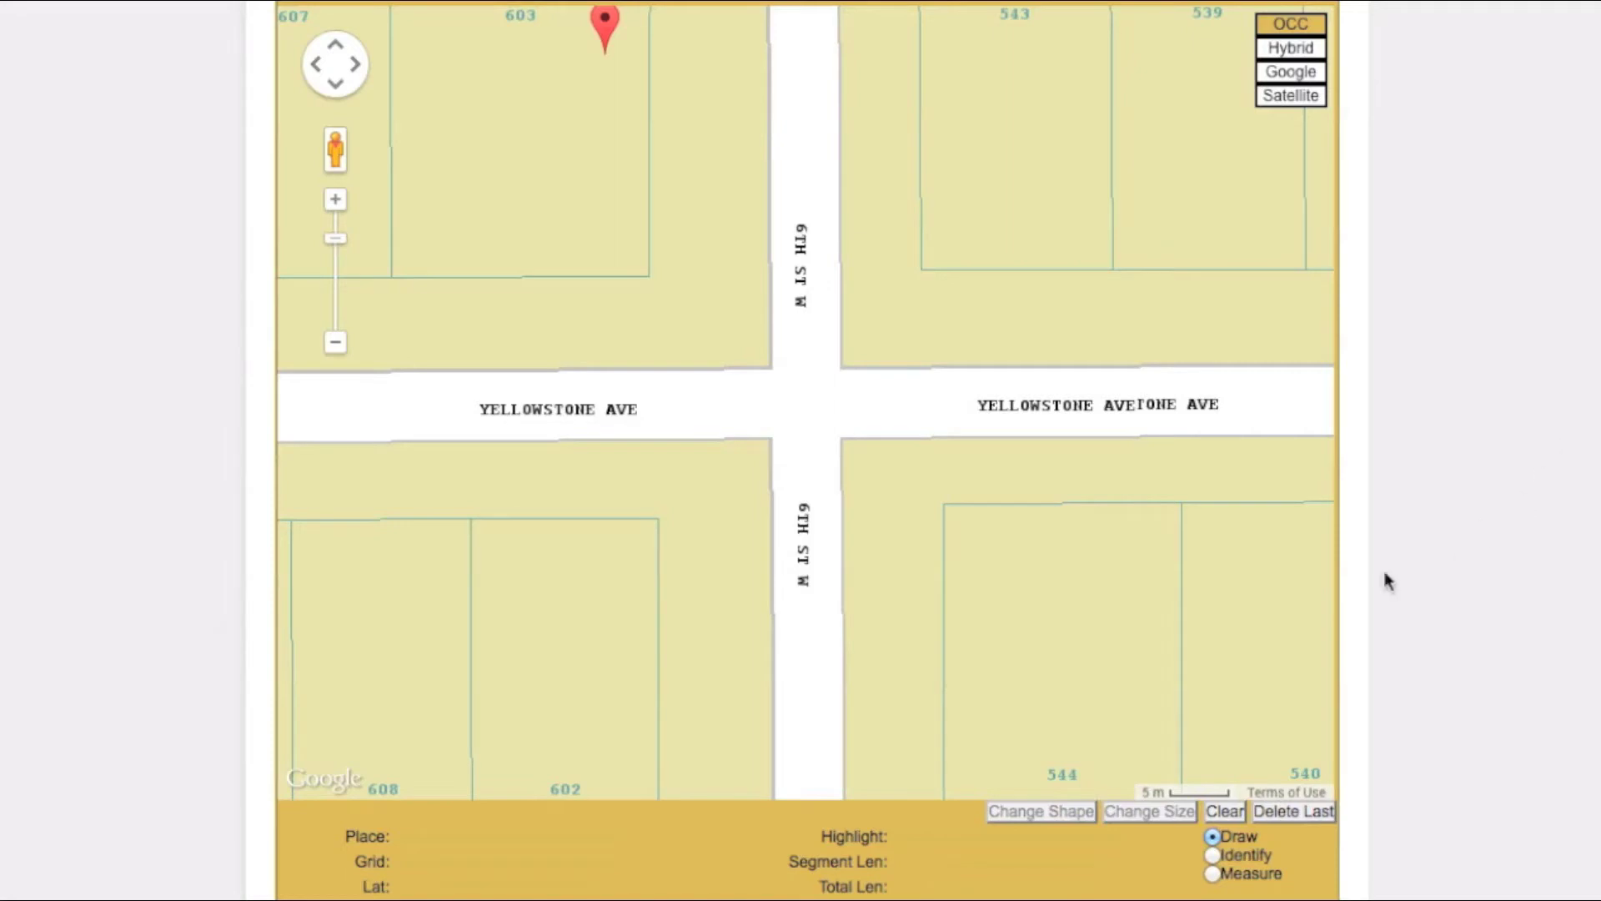
# Step: Zoom the map out two levels and turn on Identify mode
pyautogui.click(337, 345)
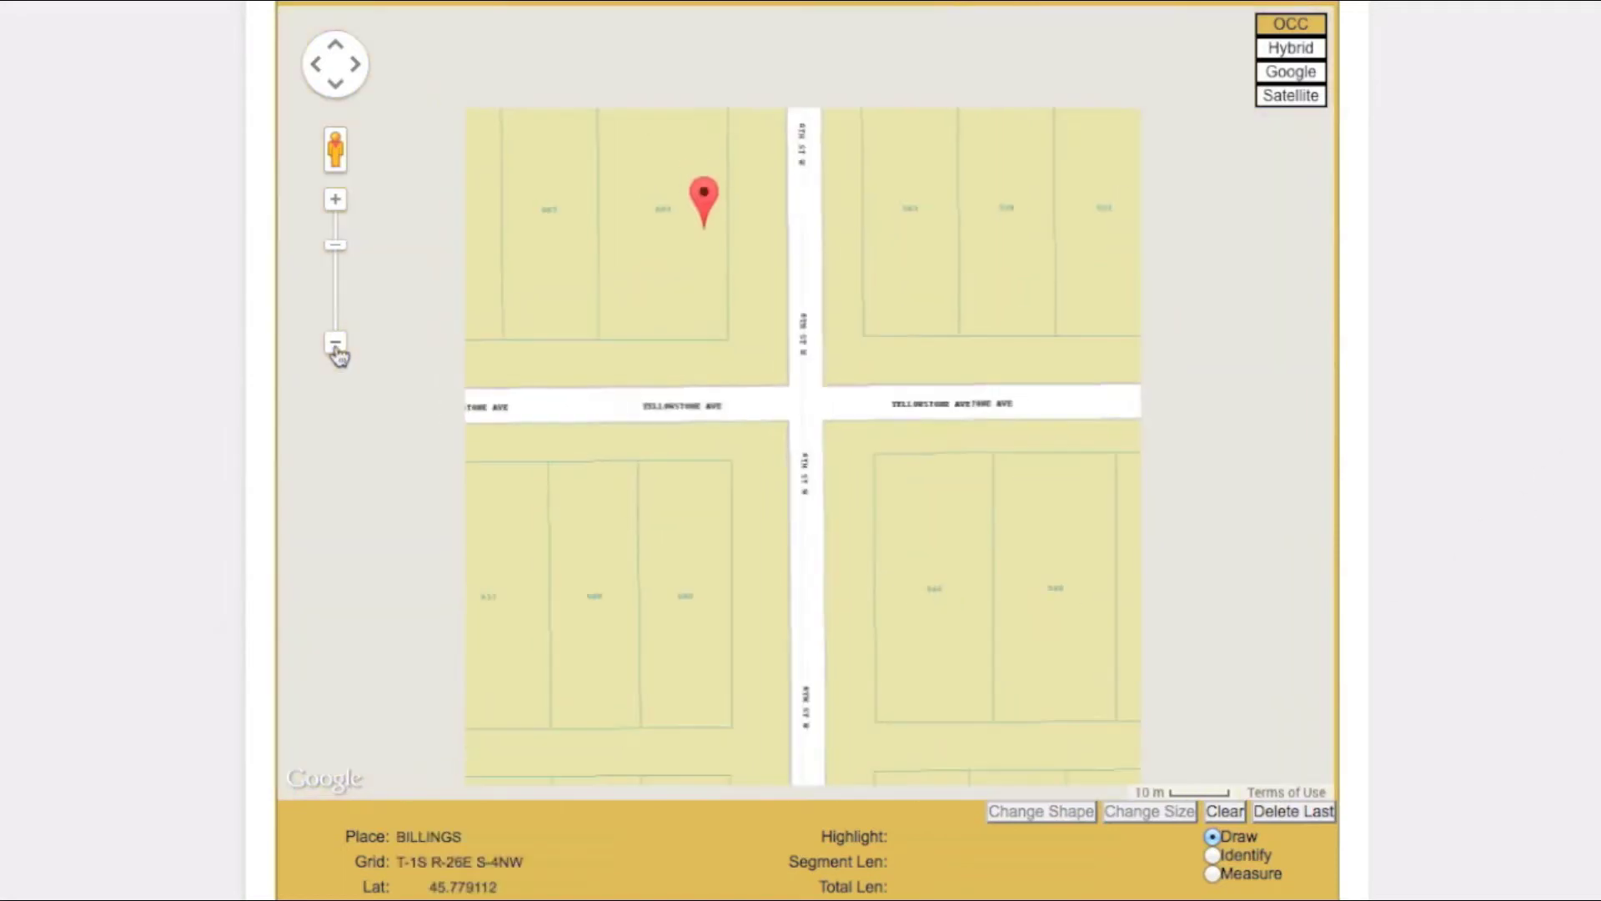
pyautogui.click(336, 344)
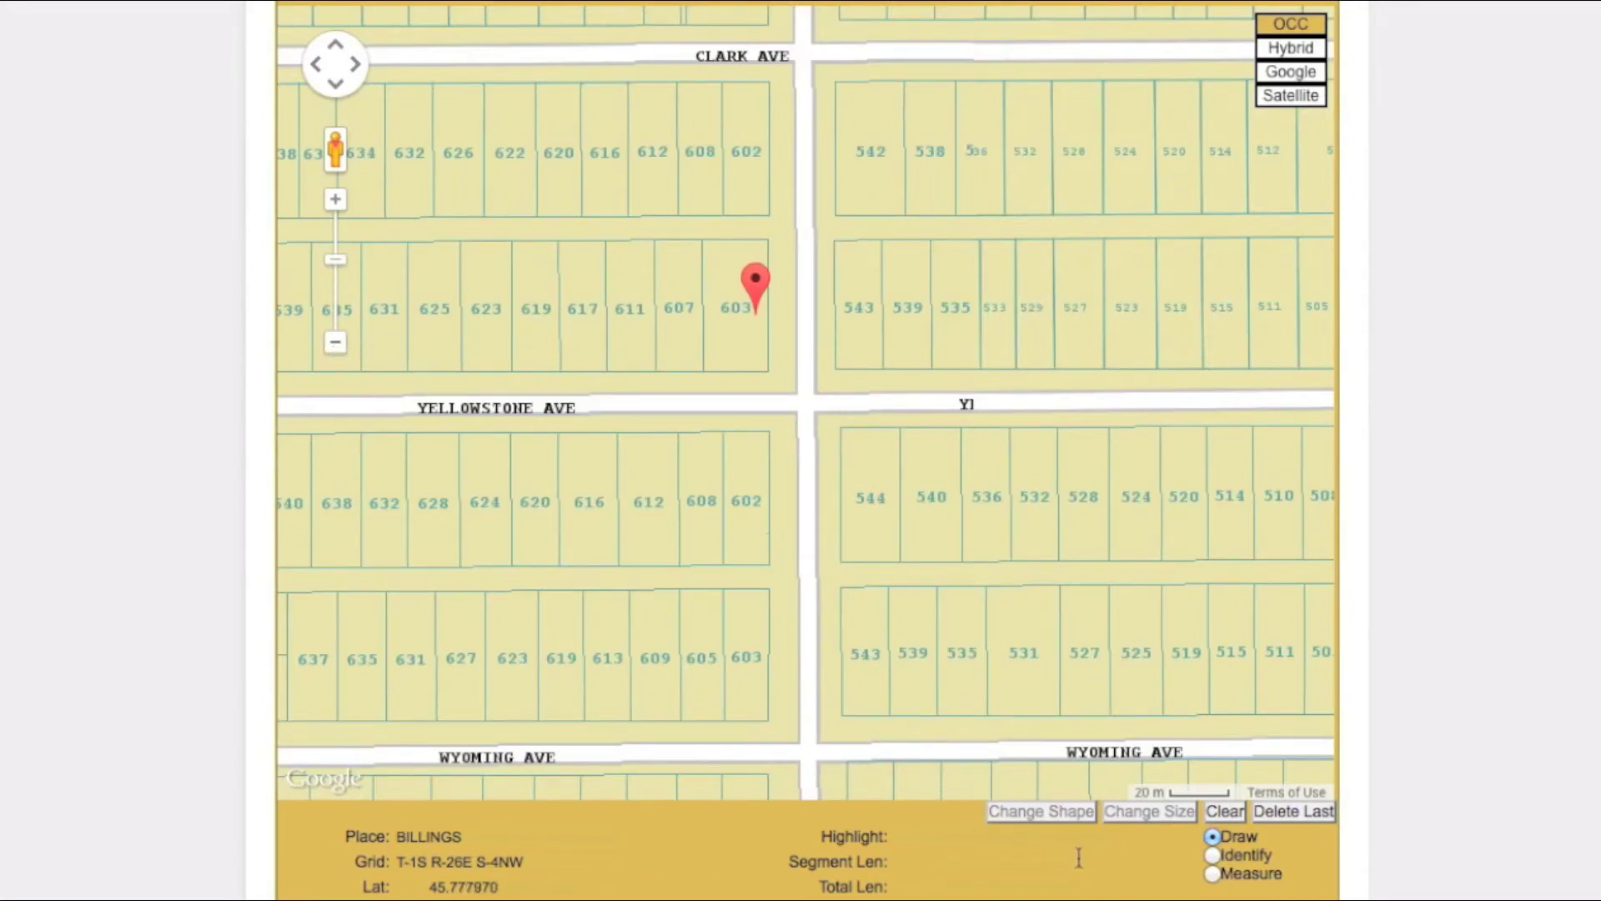
pyautogui.click(1213, 855)
# Step: Identify the 6th St W street segment and lot 603, then switch to Satellite imagery
pyautogui.click(806, 328)
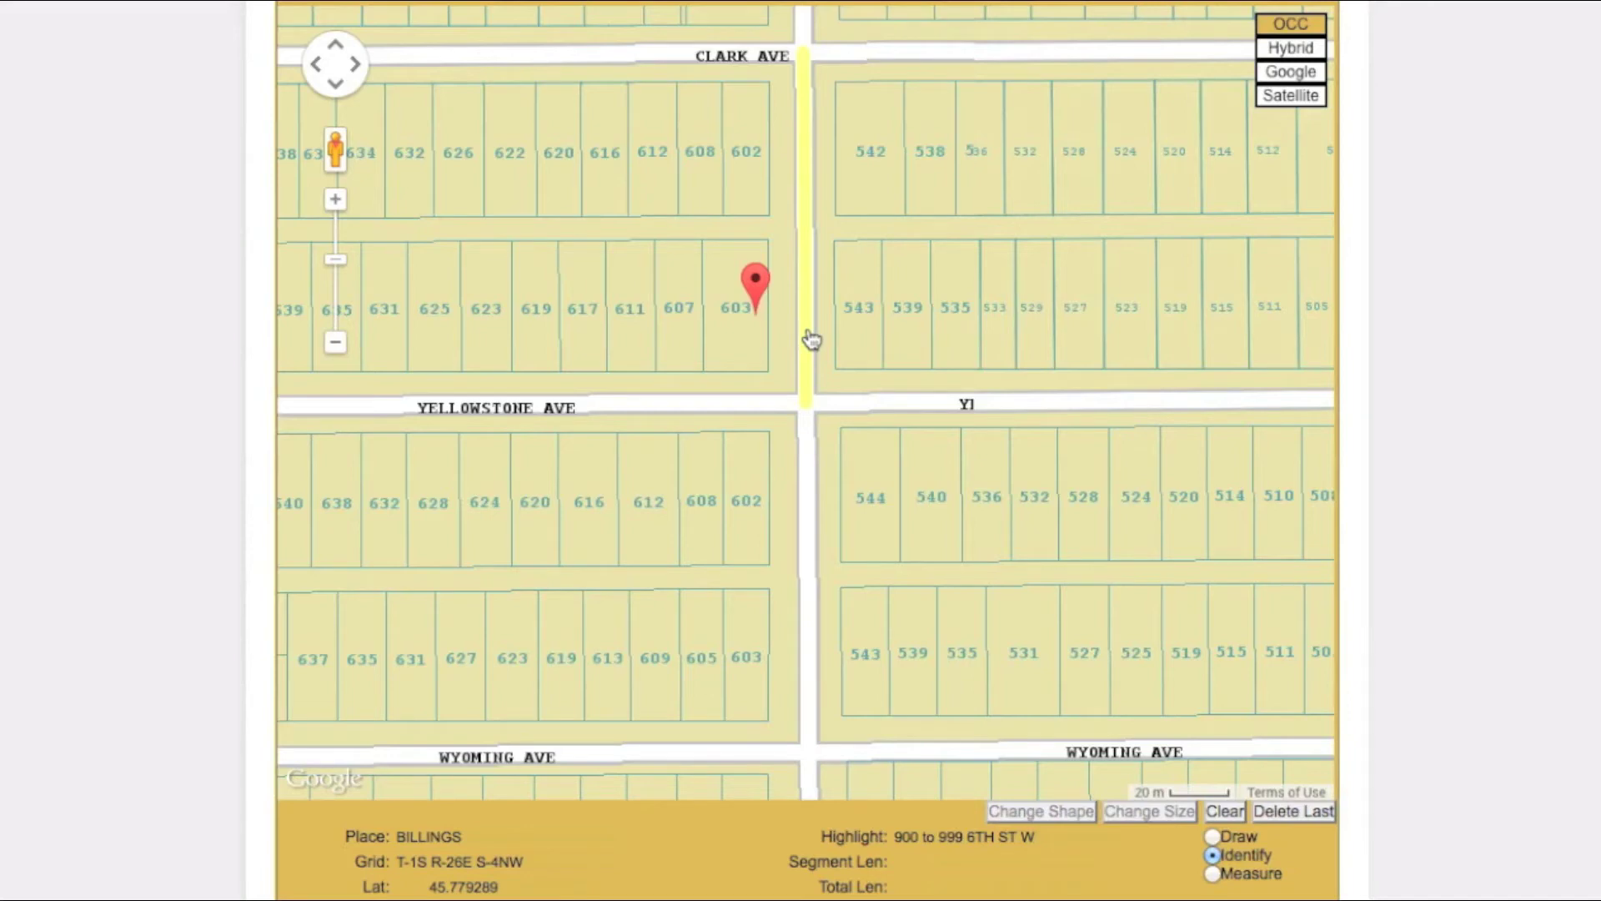
pyautogui.click(768, 367)
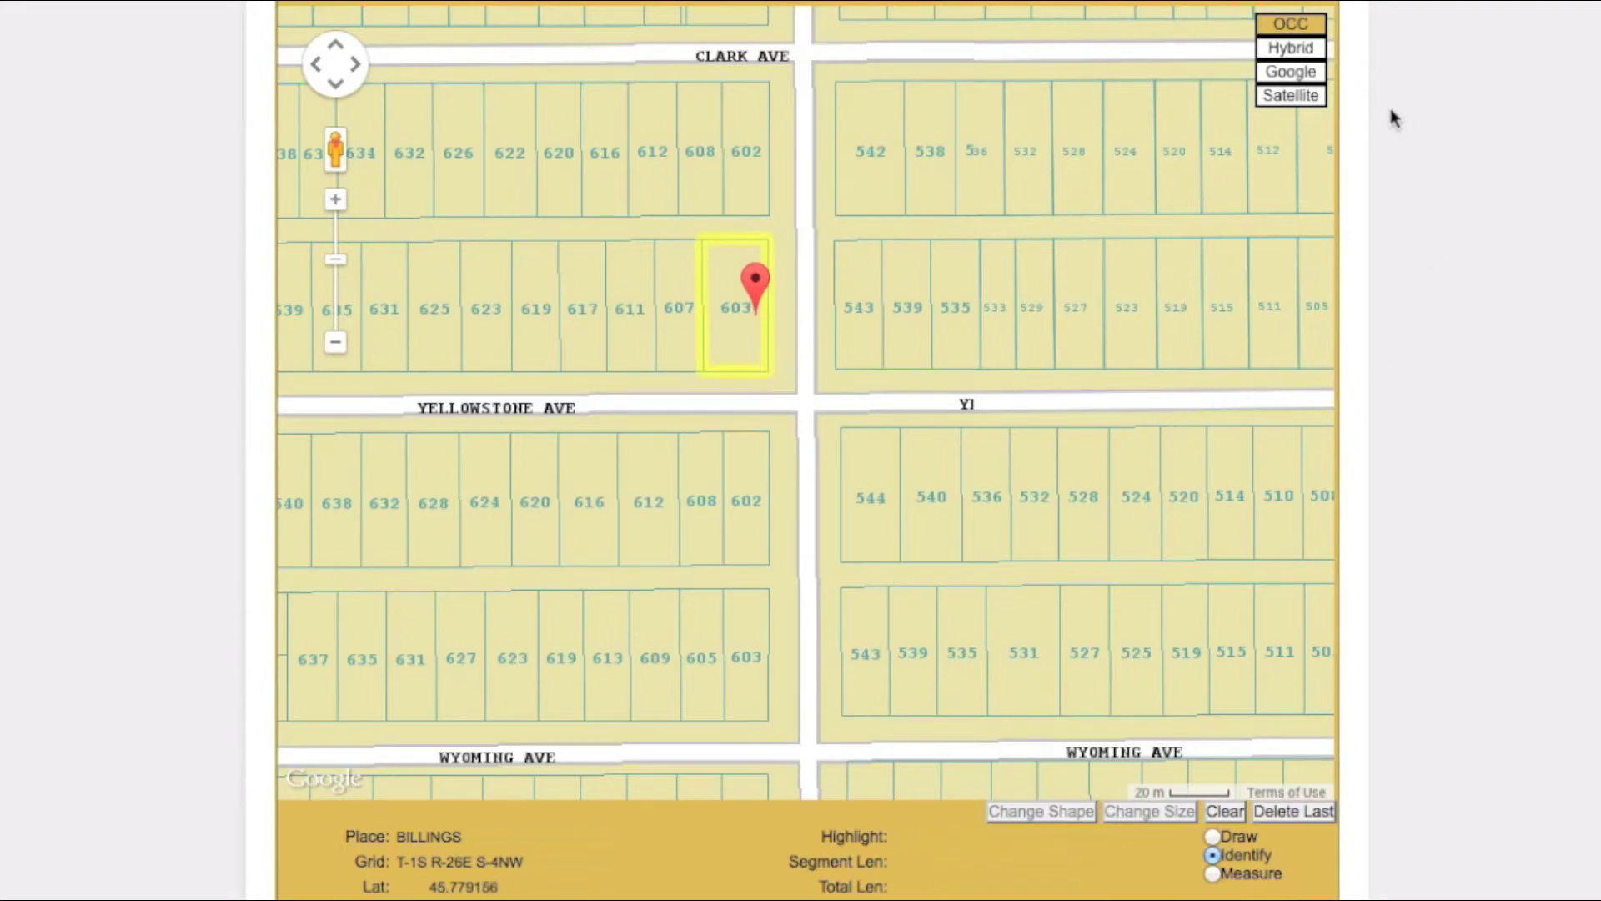
pyautogui.click(1321, 100)
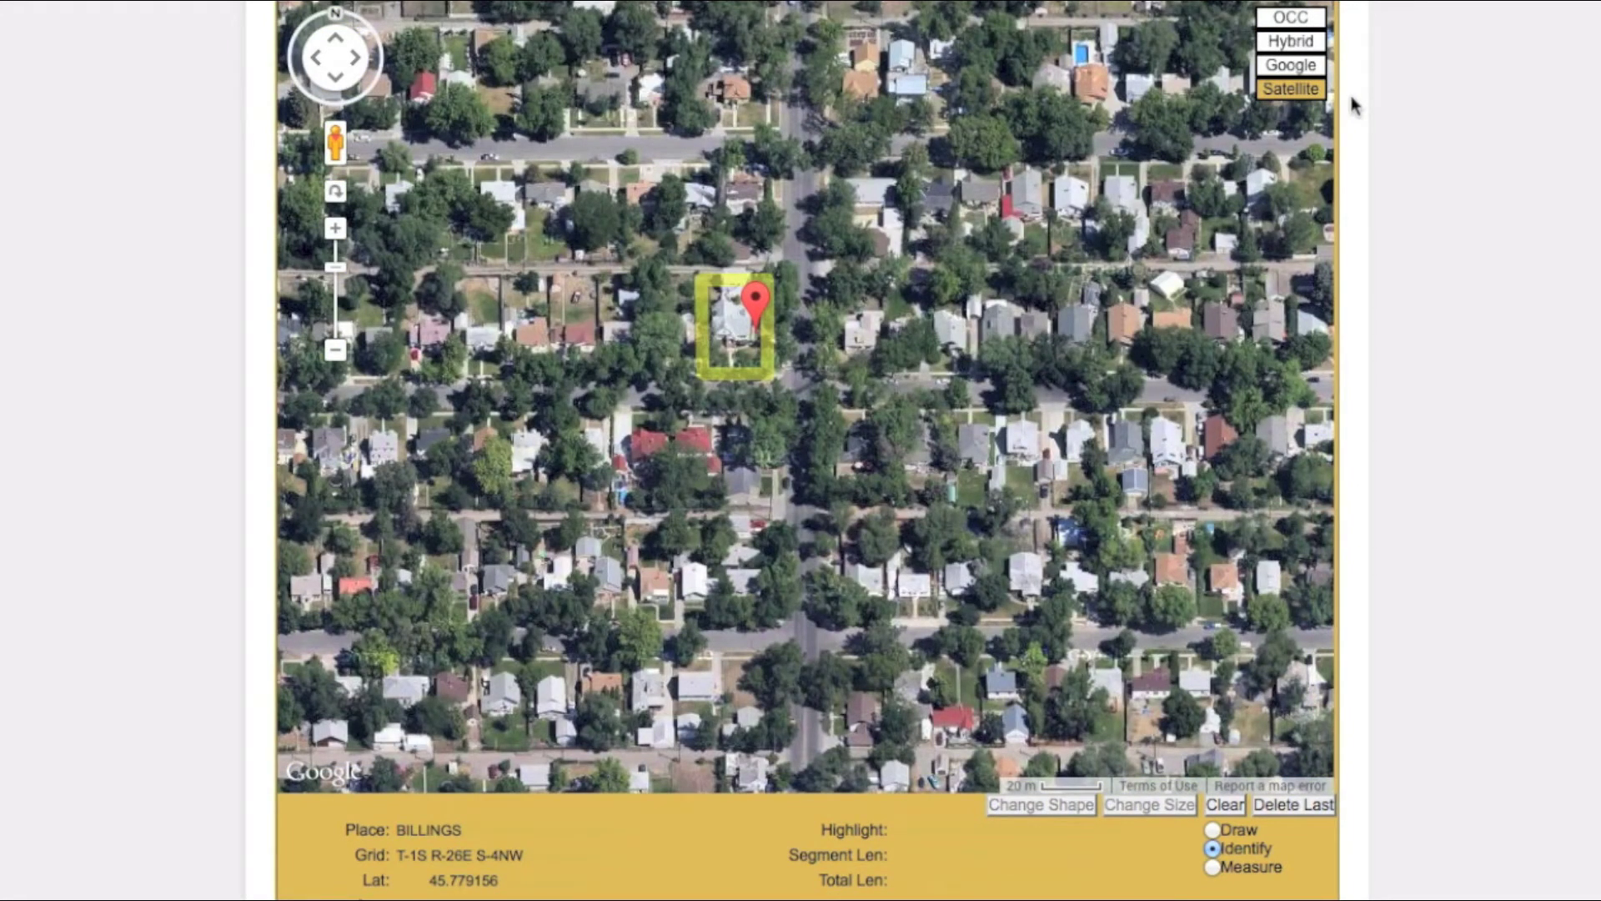
# Step: Check the lot in Google road and Hybrid views, zoom out once, and return to OCC
pyautogui.click(1316, 67)
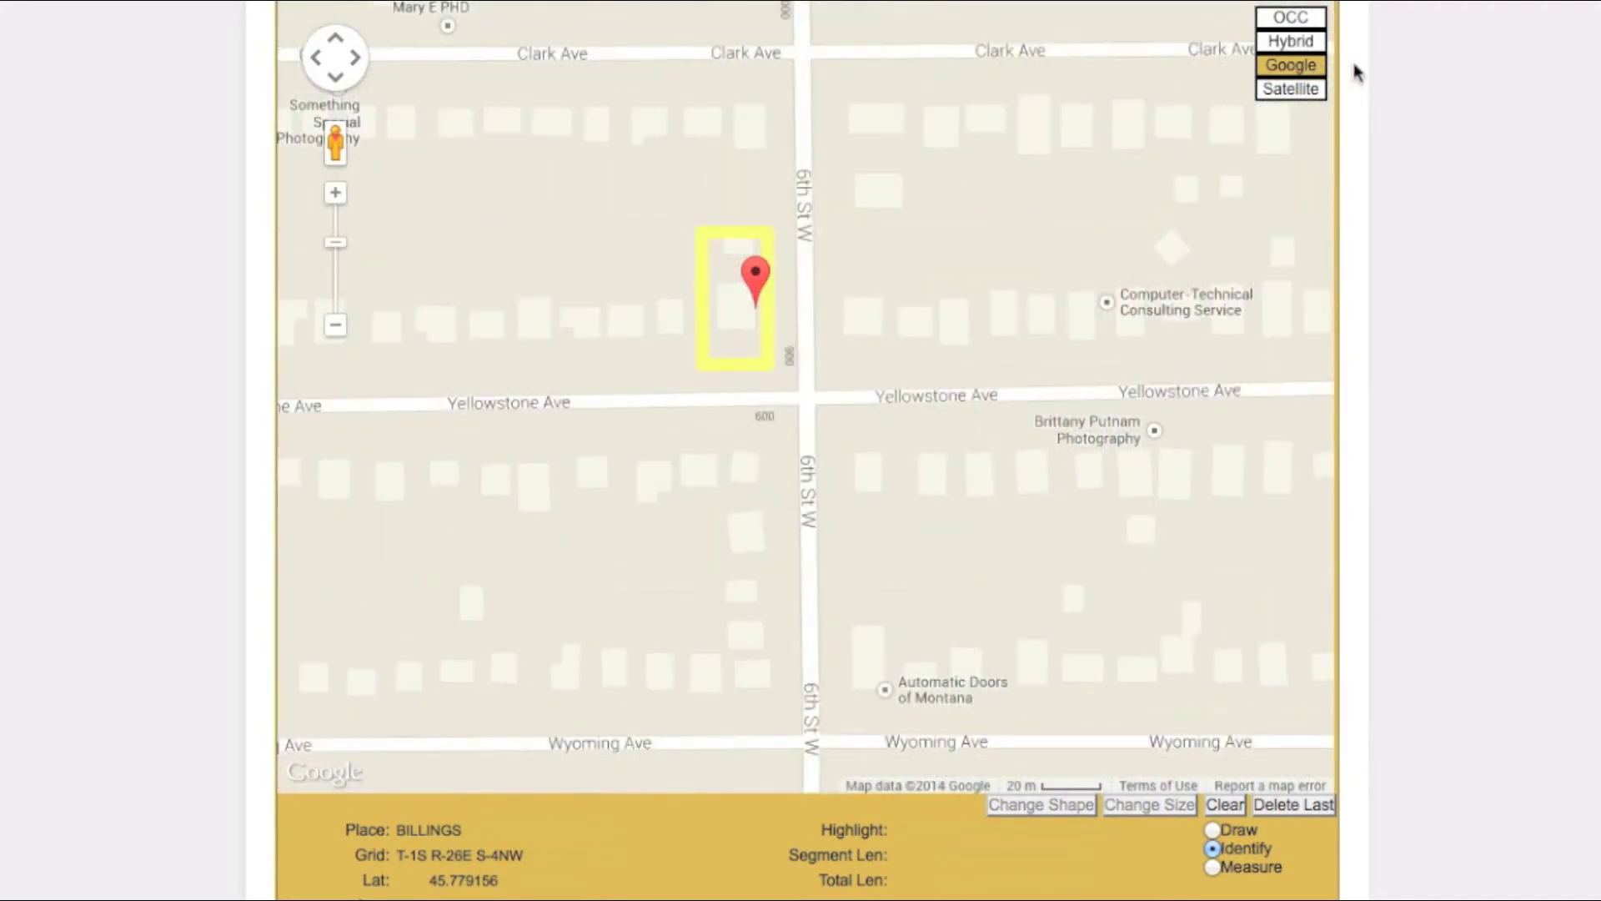
pyautogui.click(1323, 43)
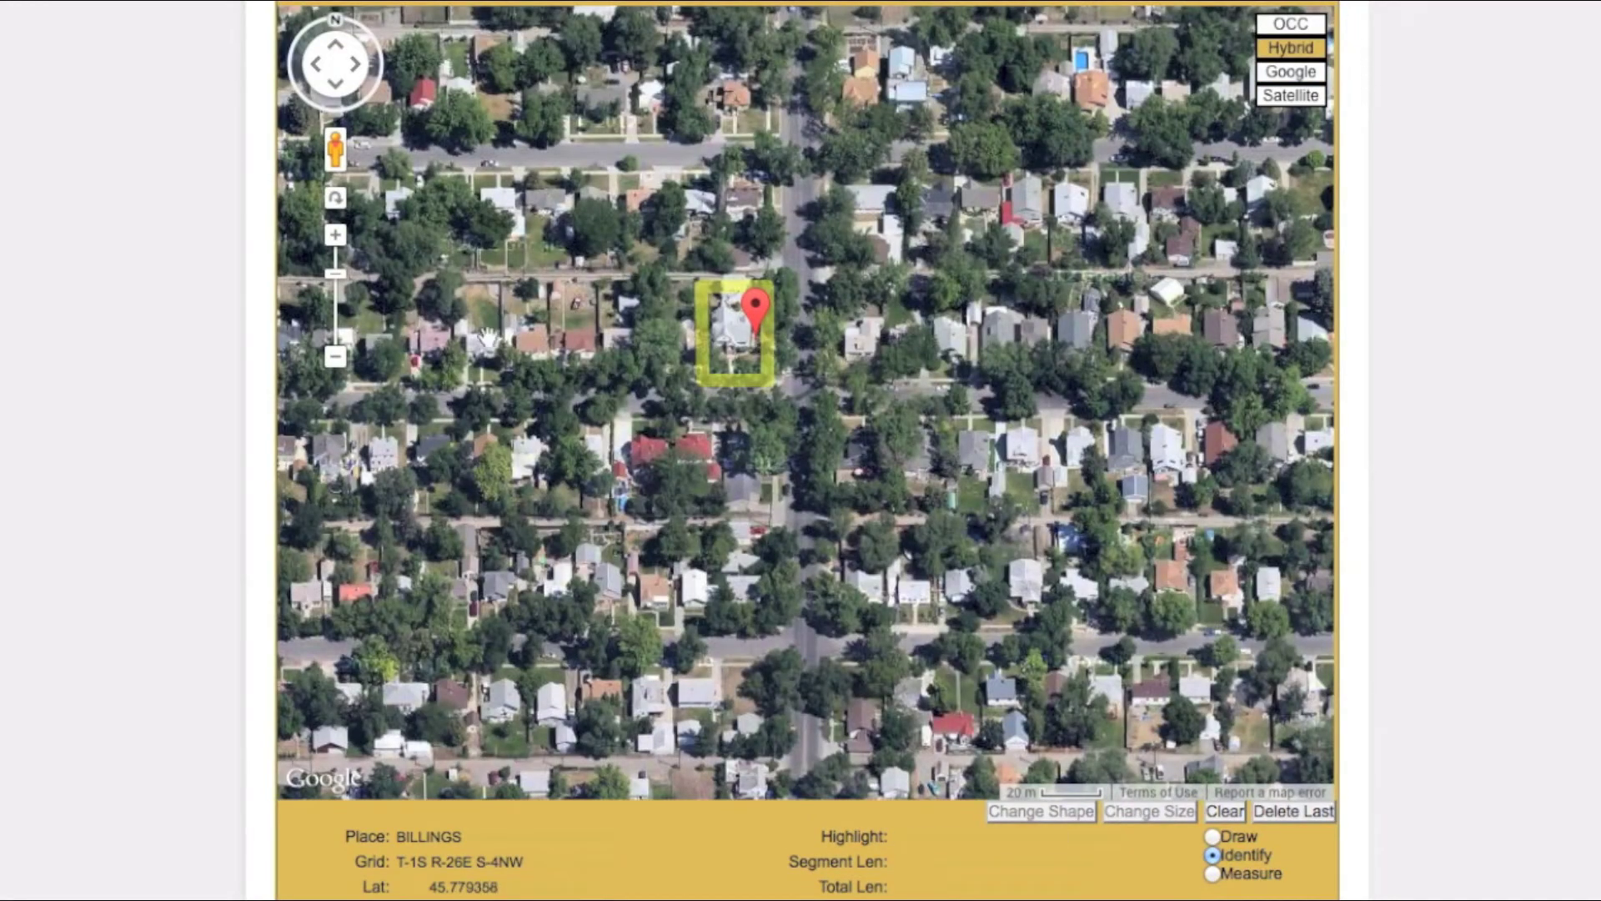
pyautogui.click(342, 359)
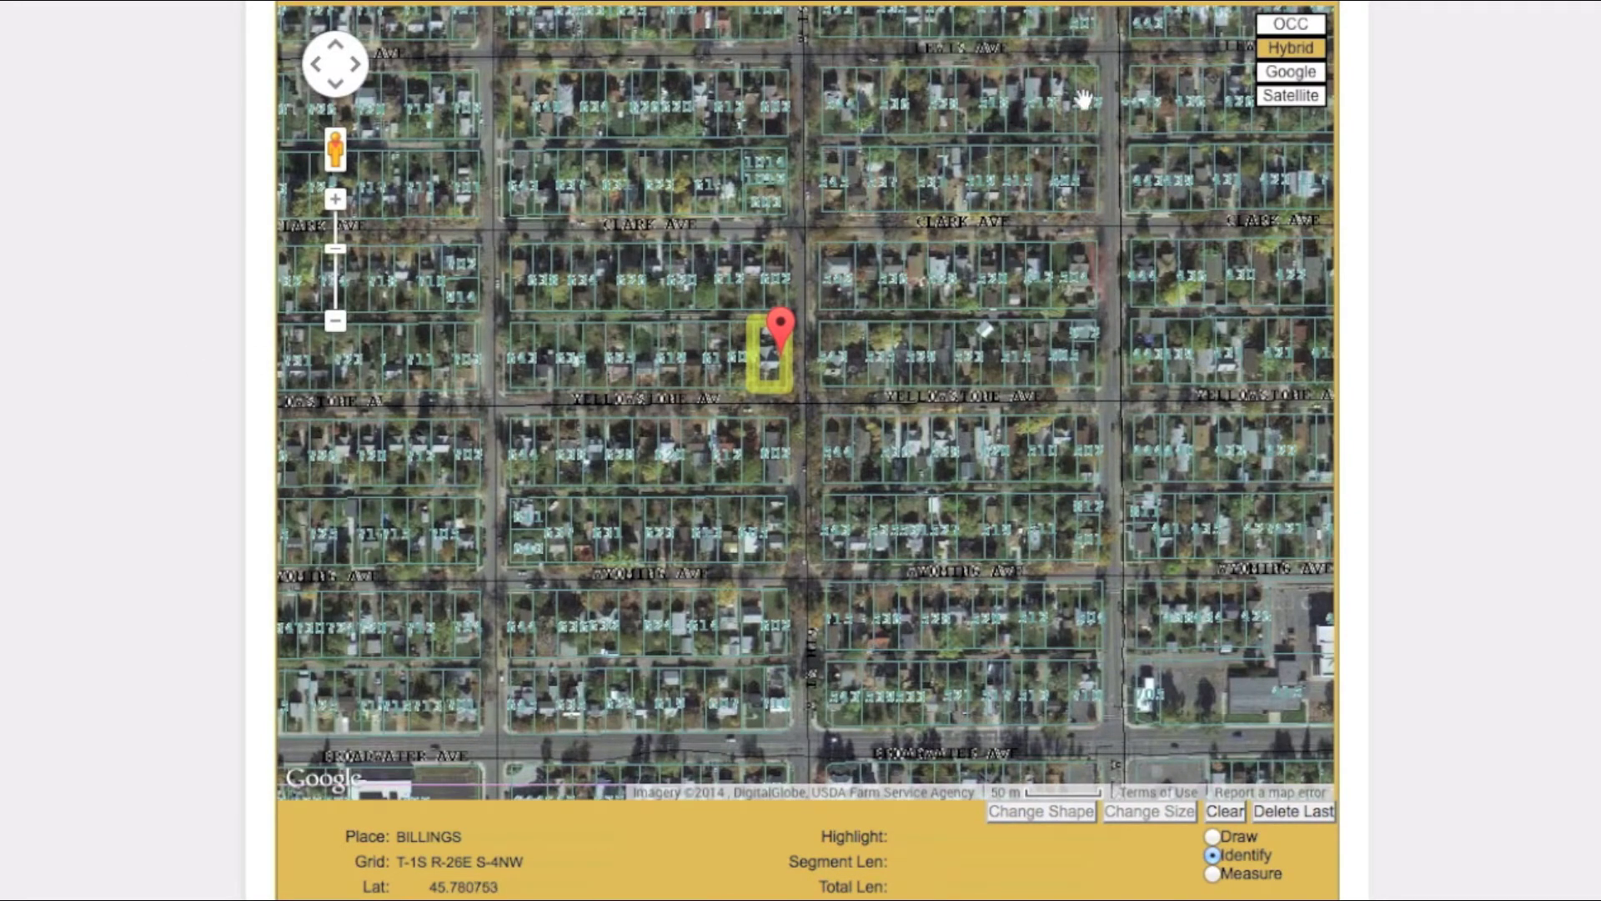
pyautogui.click(1301, 25)
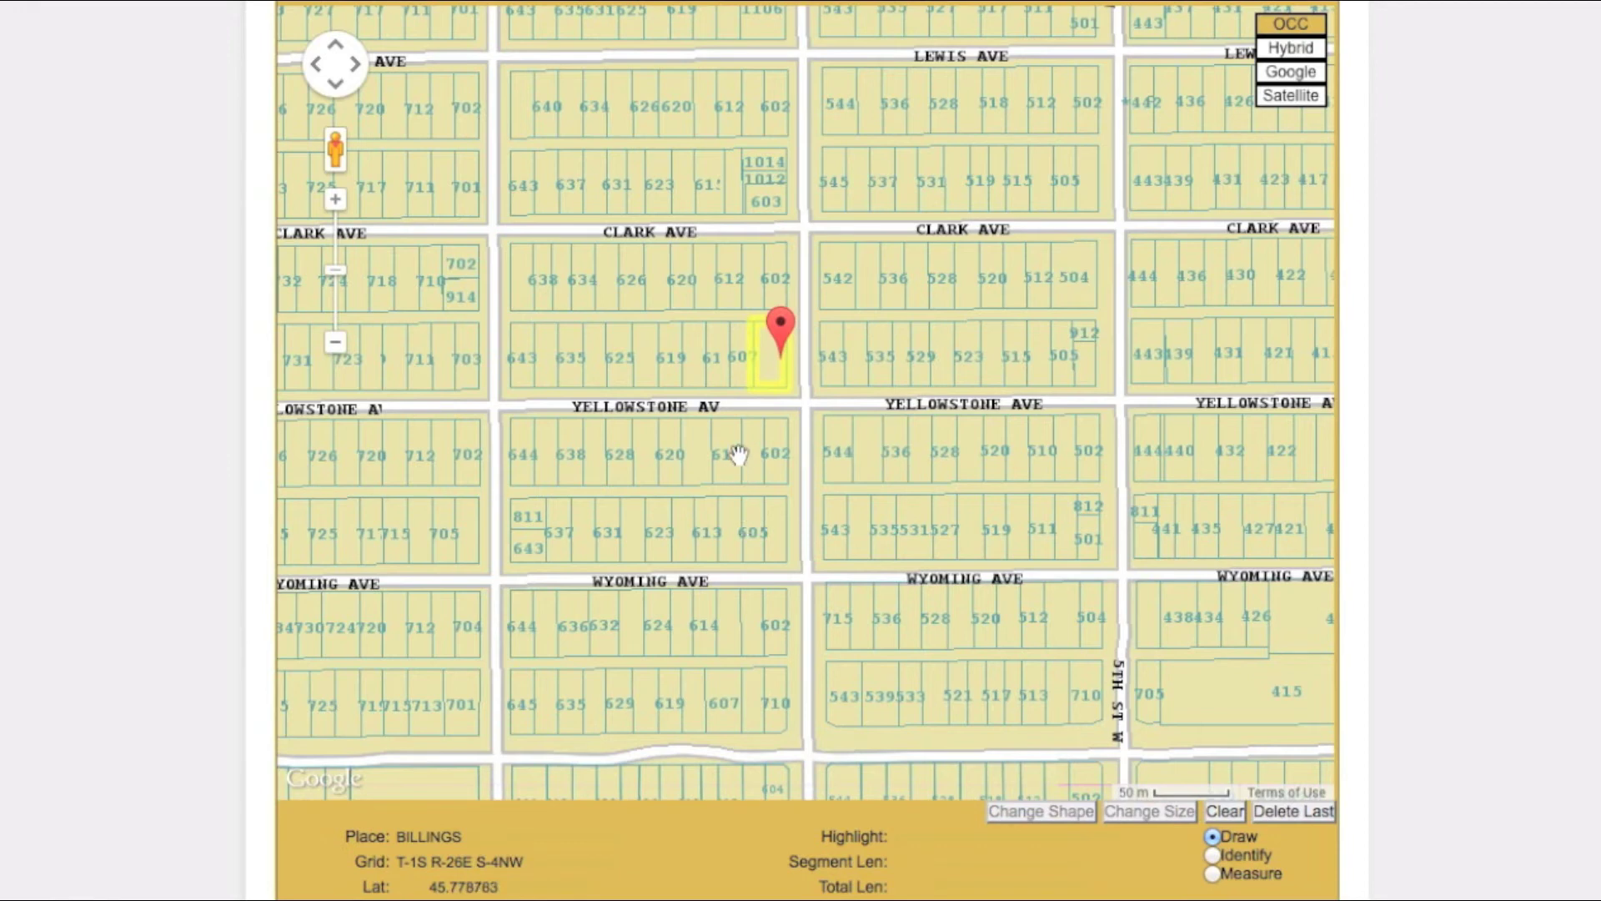
# Step: Draw a four-corner polygon around lot 603 and nudge its lower-left vertex to 28050.25 sq ft
pyautogui.click(743, 404)
pyautogui.click(744, 313)
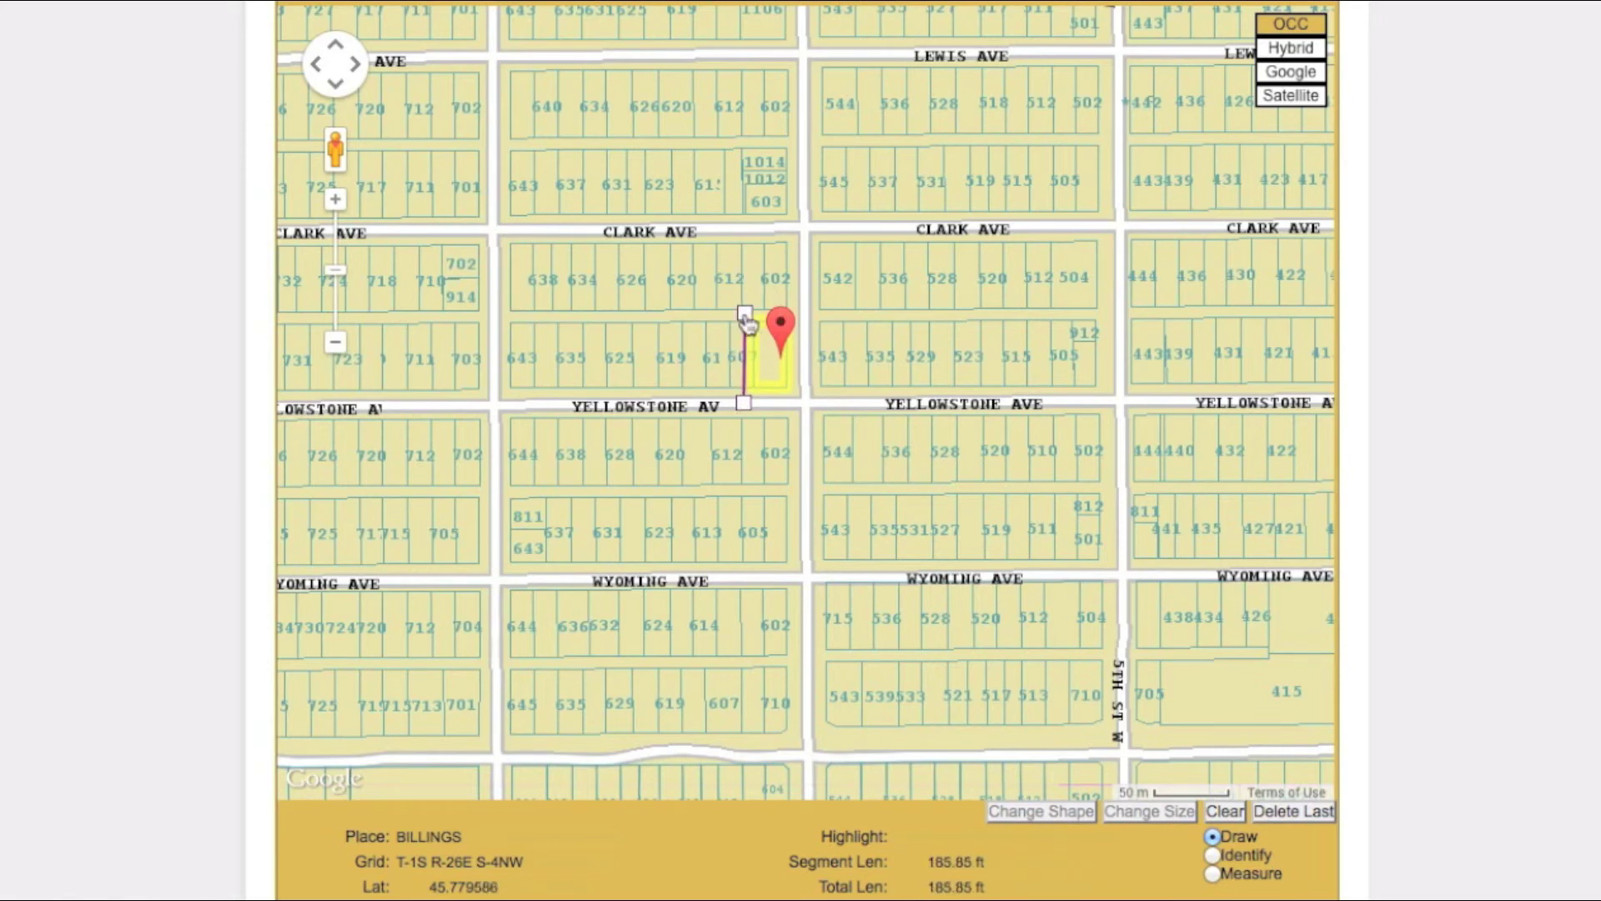
pyautogui.click(813, 314)
pyautogui.click(813, 412)
pyautogui.click(746, 415)
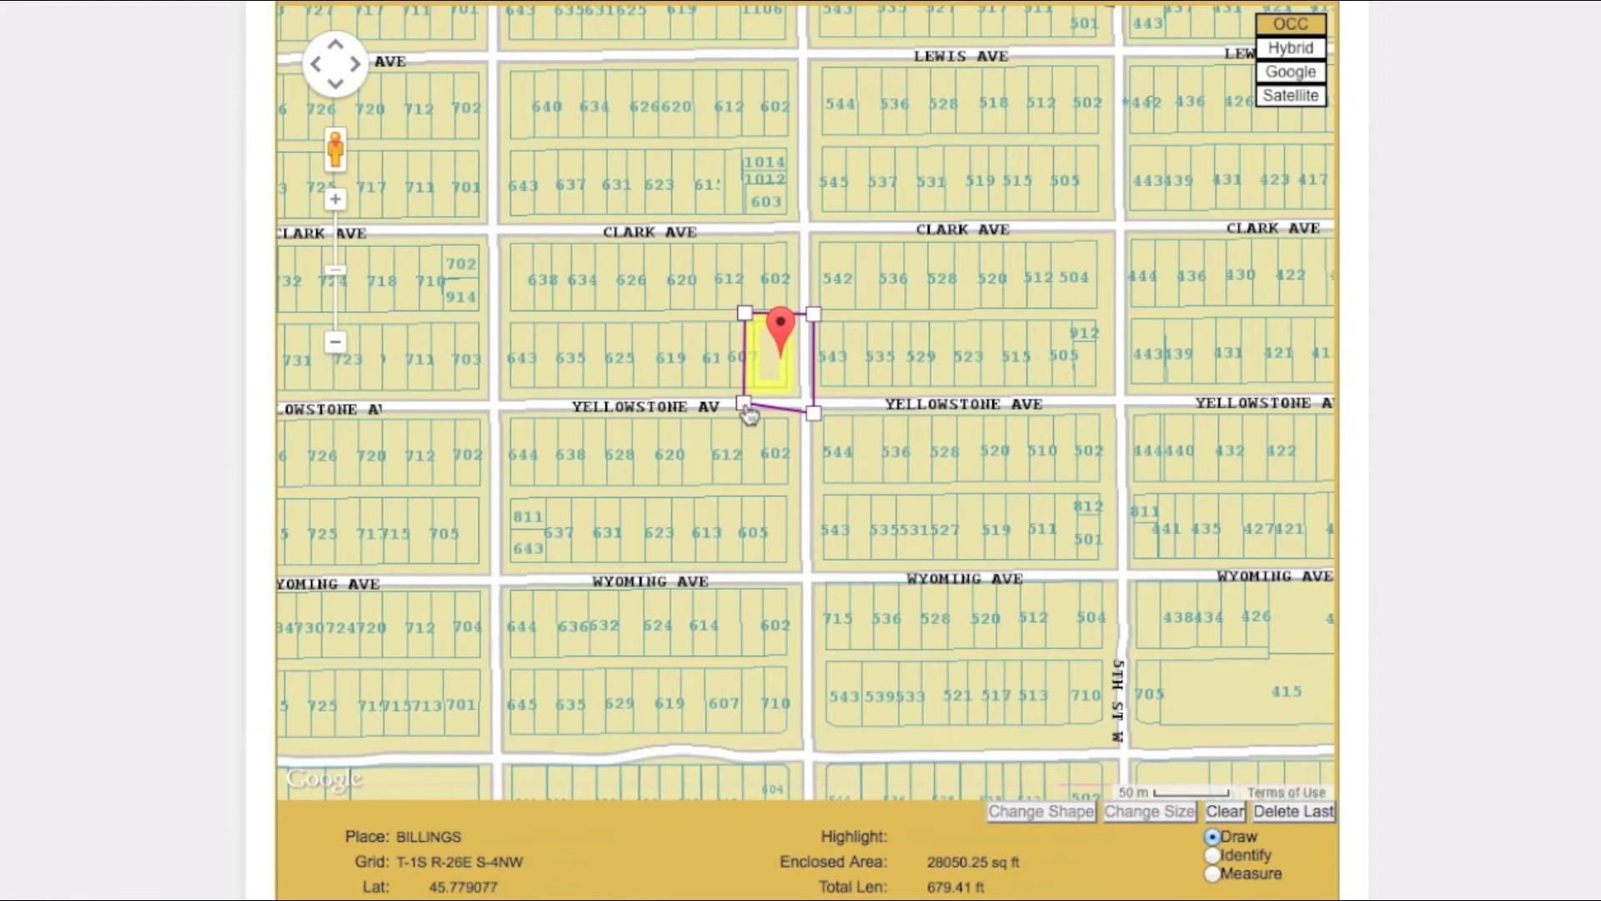
pyautogui.moveTo(746, 409); pyautogui.dragTo(746, 413)
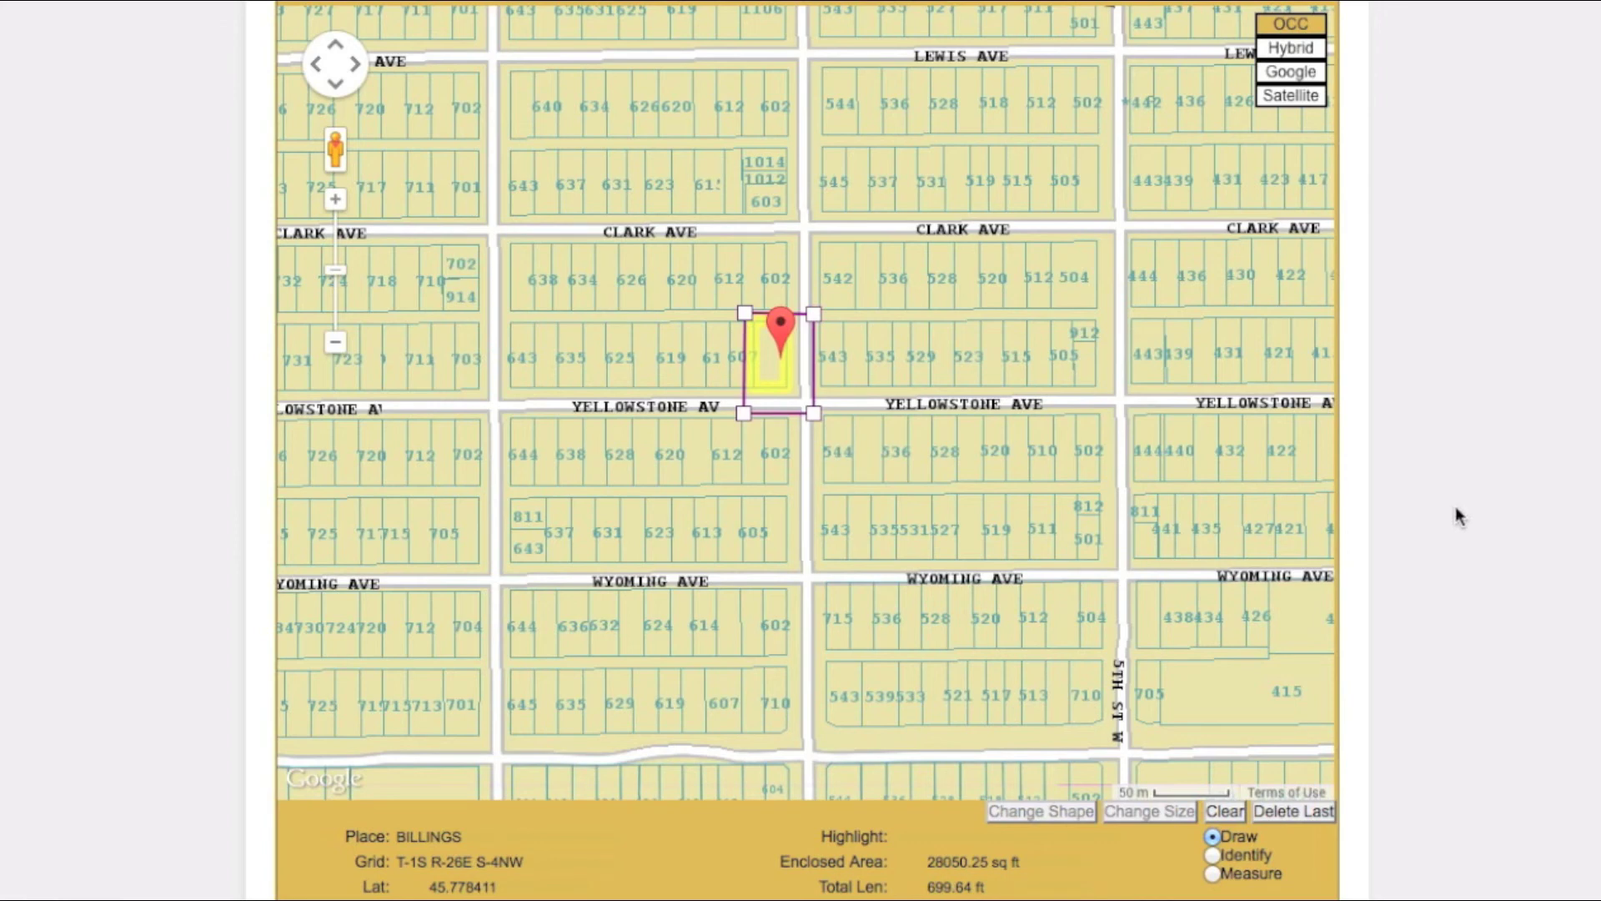
# Step: In Step 5, choose June 16 on the calendar with an 08:30 start time
pyautogui.scroll(-5, 1458, 516)
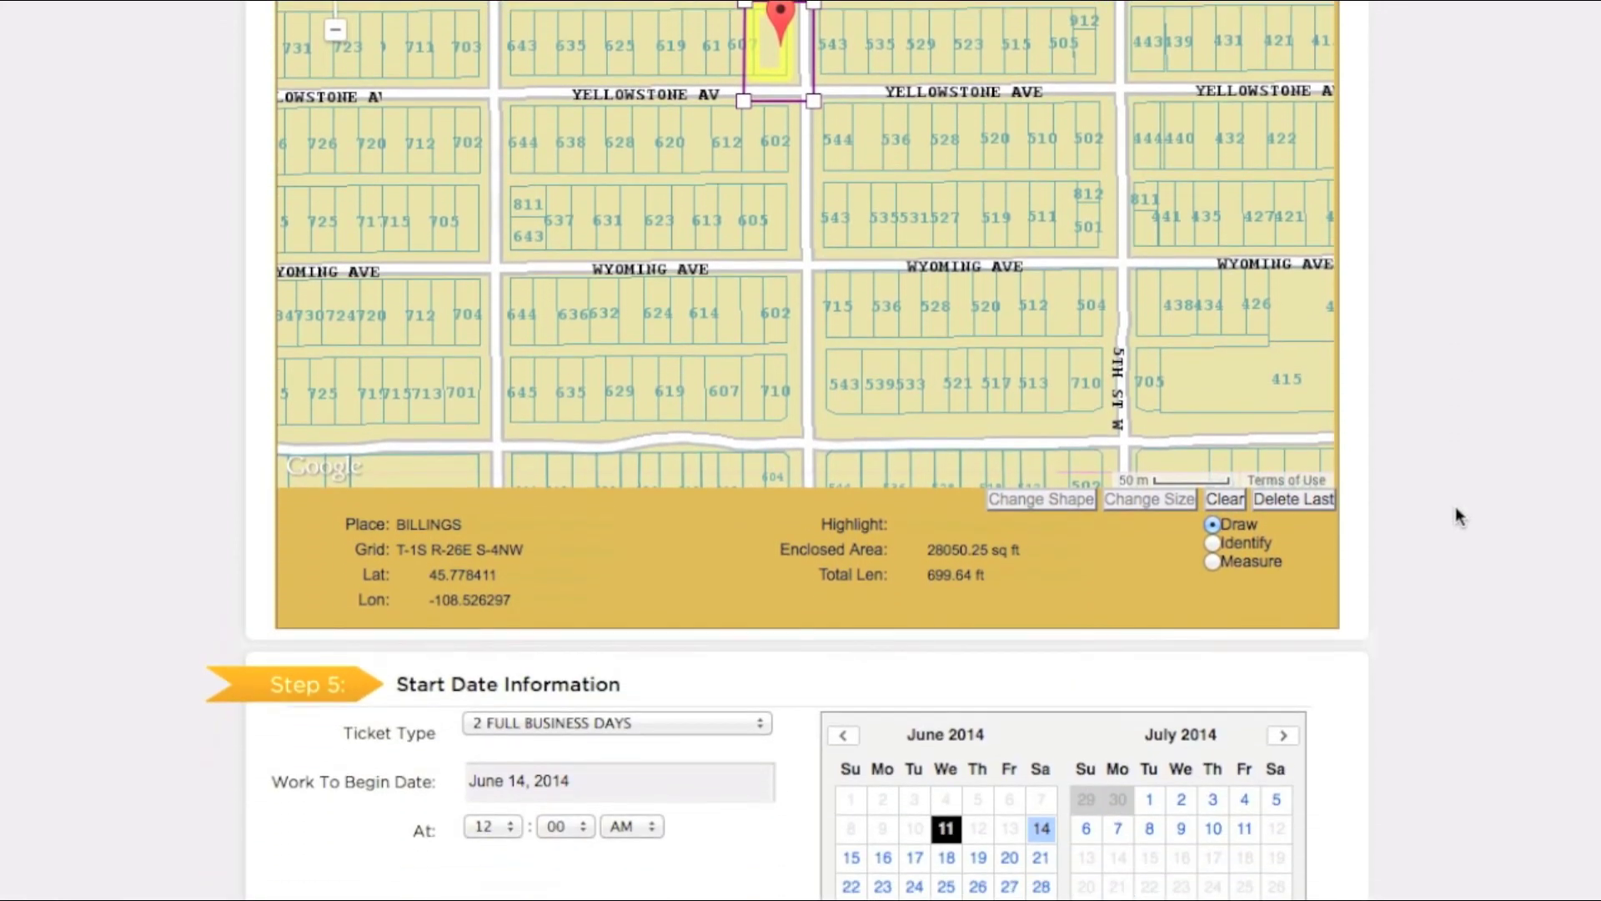
pyautogui.scroll(-3, 1456, 501)
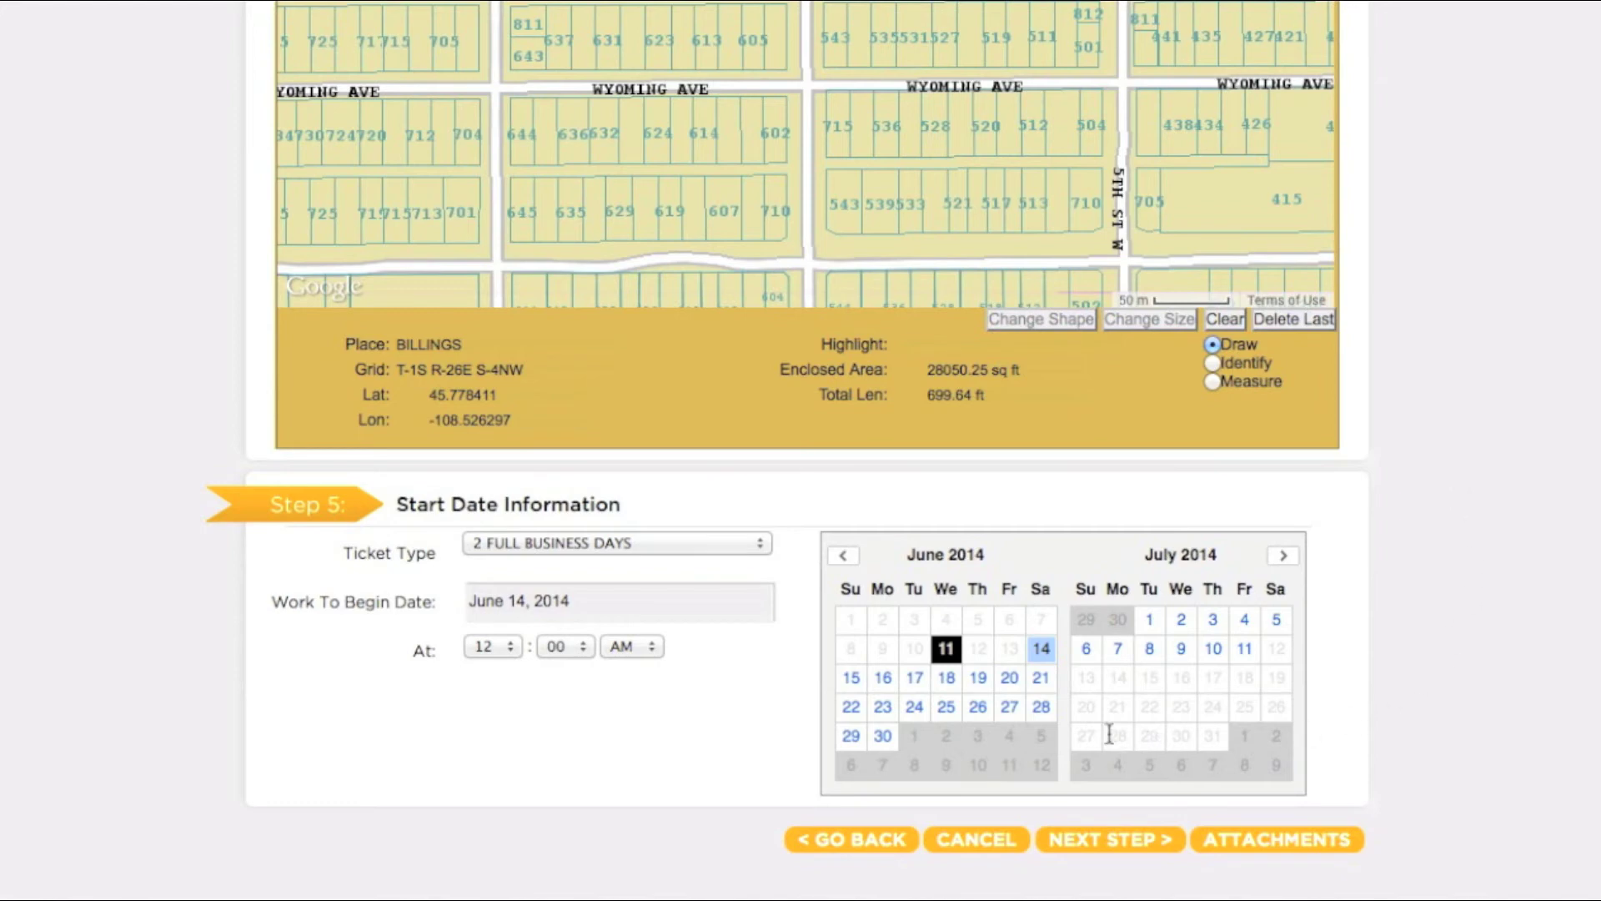
pyautogui.click(886, 678)
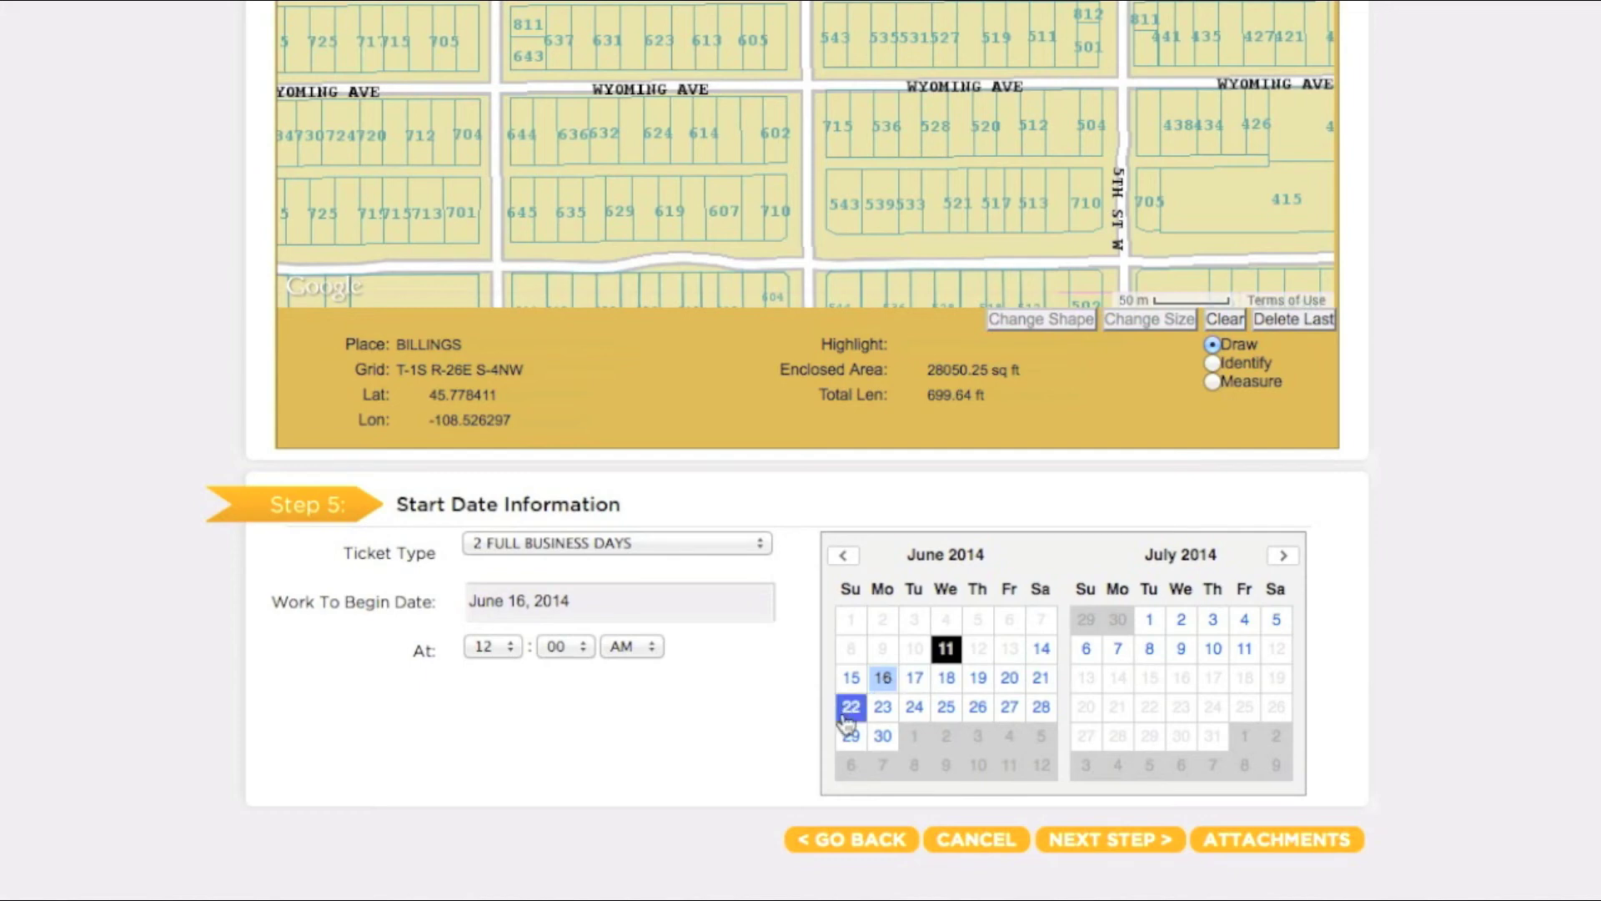
pyautogui.click(503, 650)
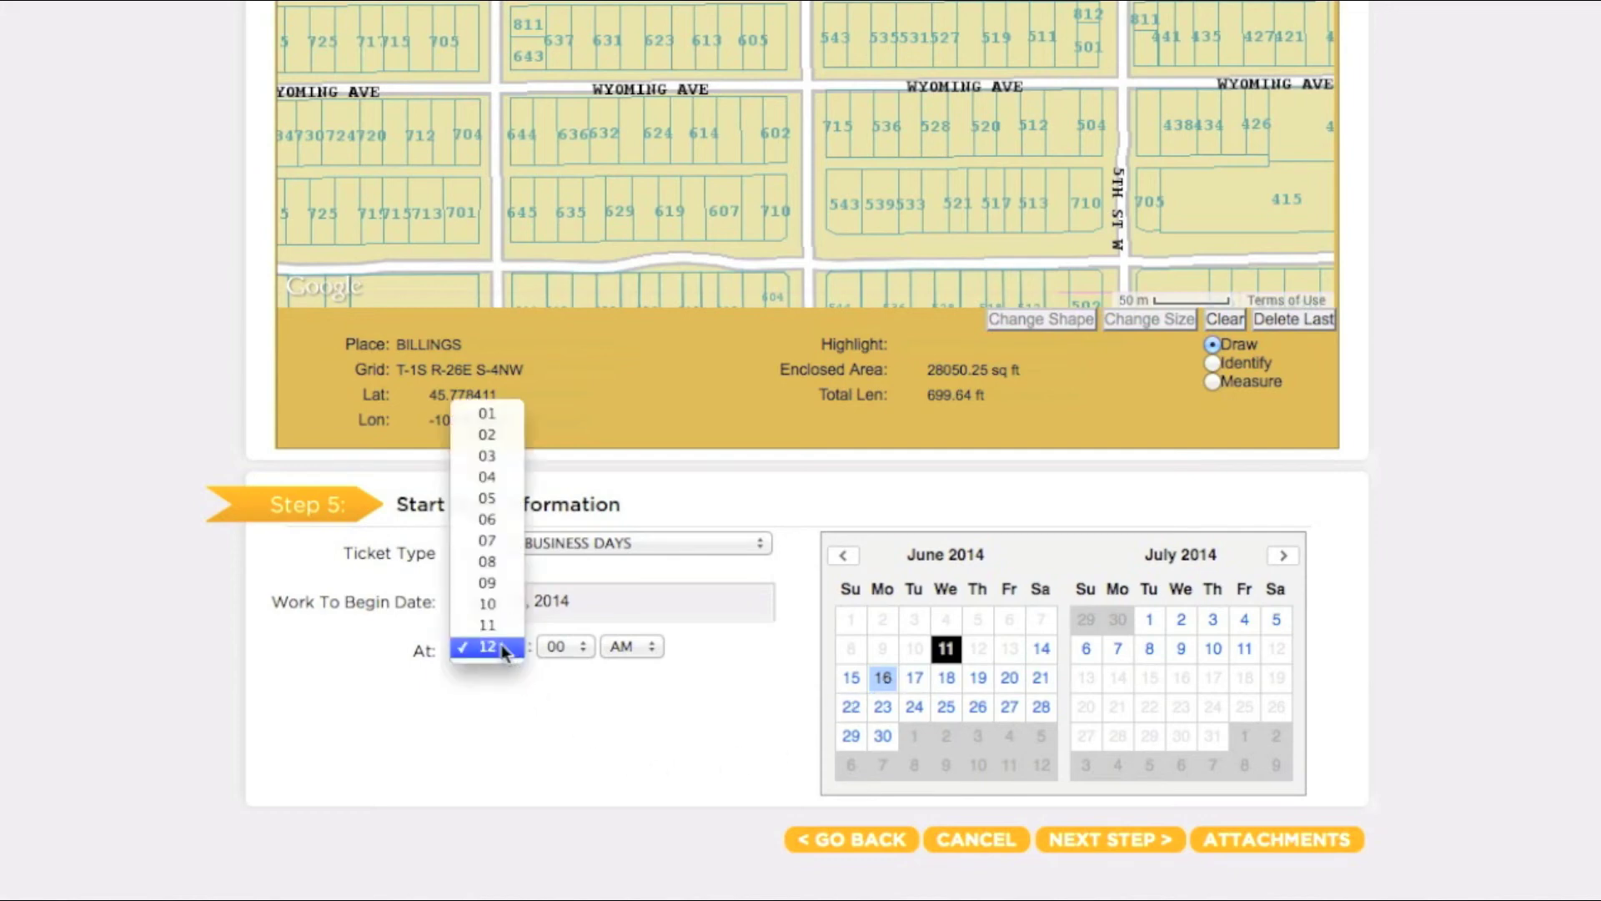
pyautogui.click(492, 562)
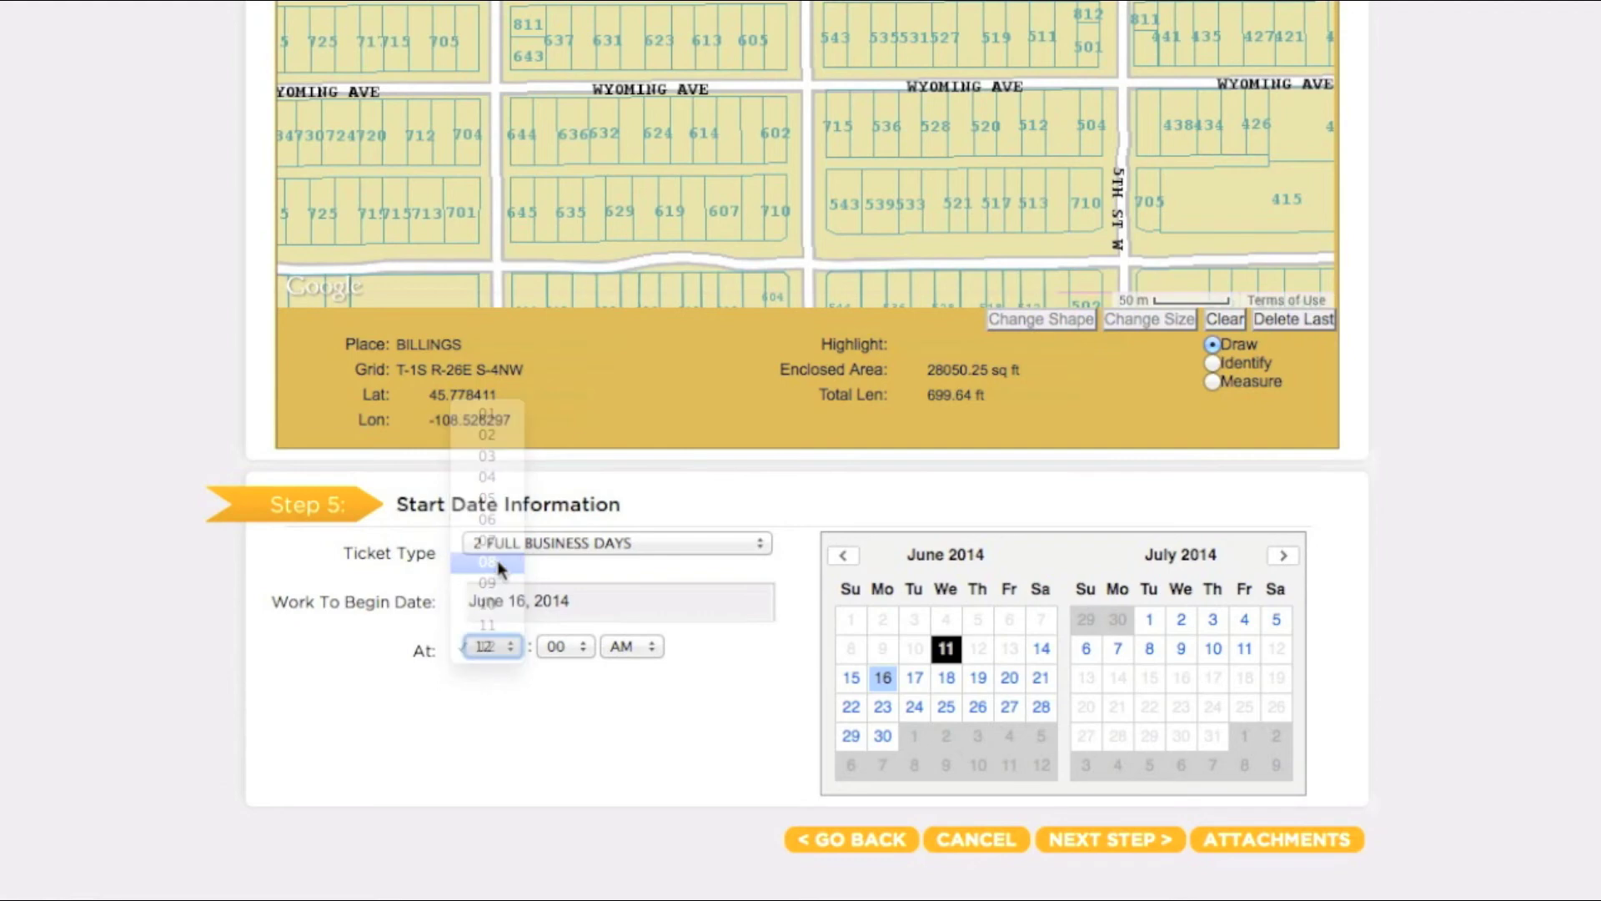
pyautogui.click(562, 649)
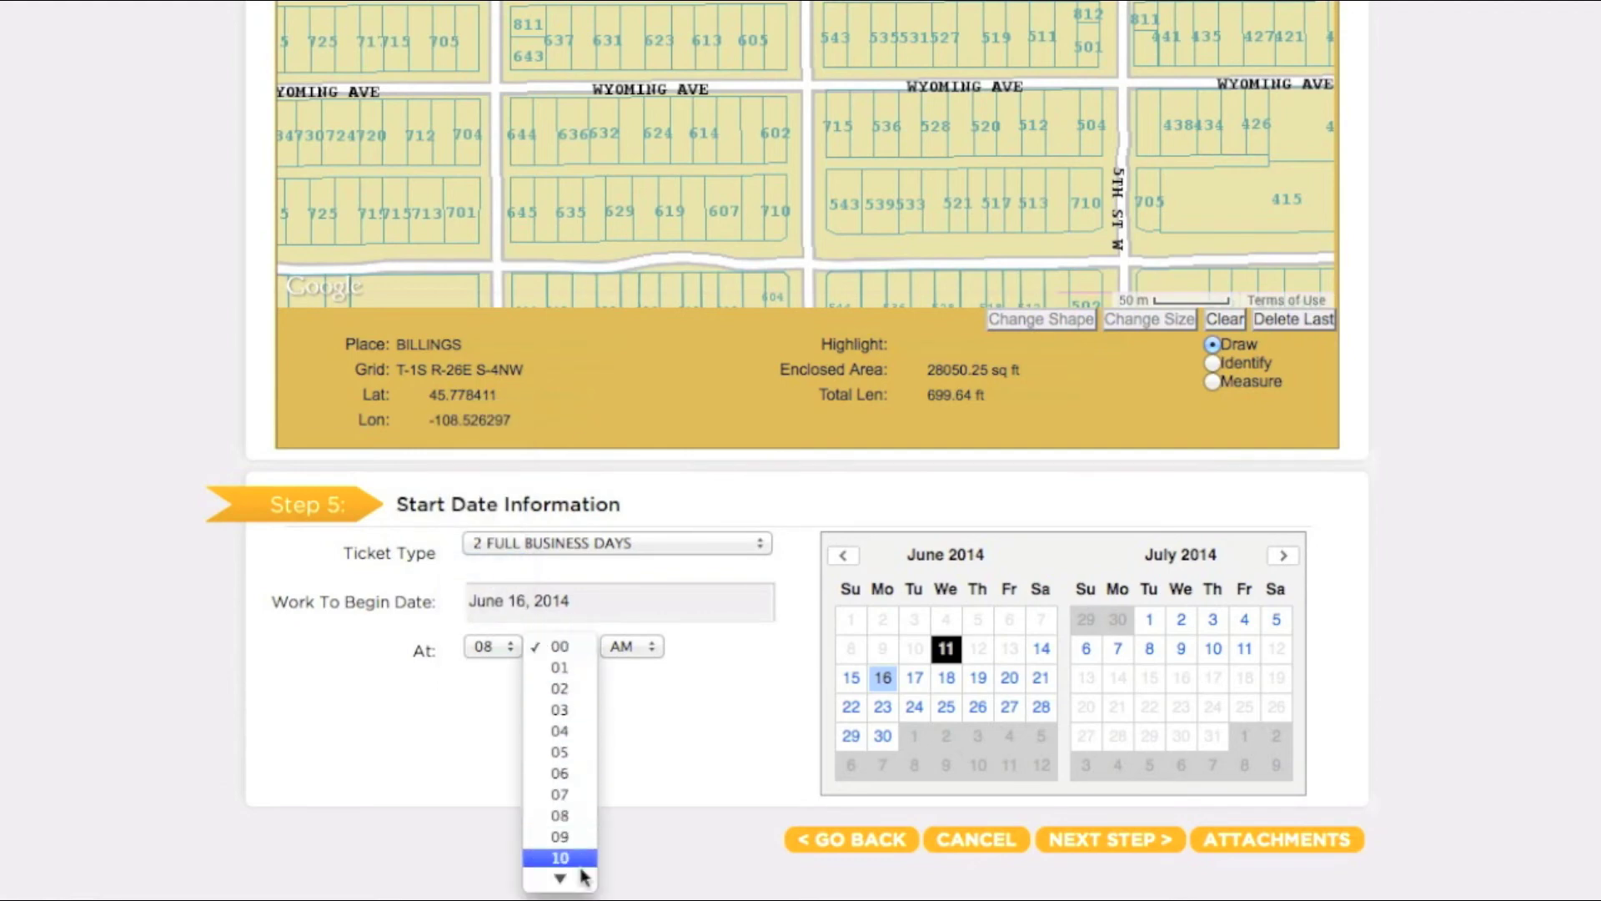
pyautogui.moveTo(580, 878)
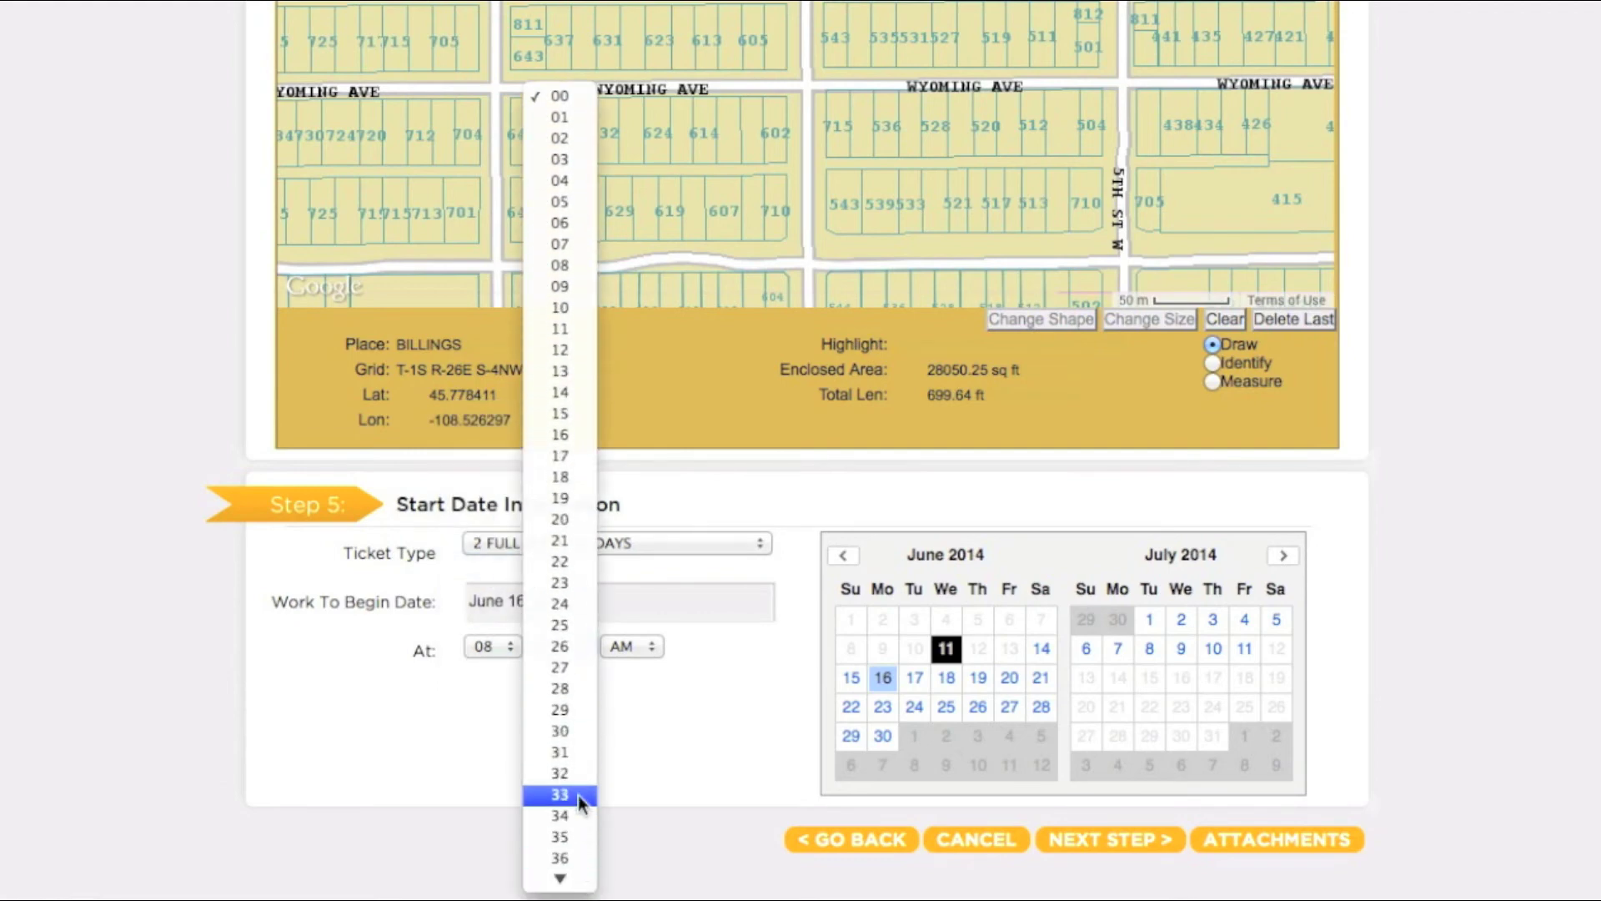
pyautogui.click(573, 732)
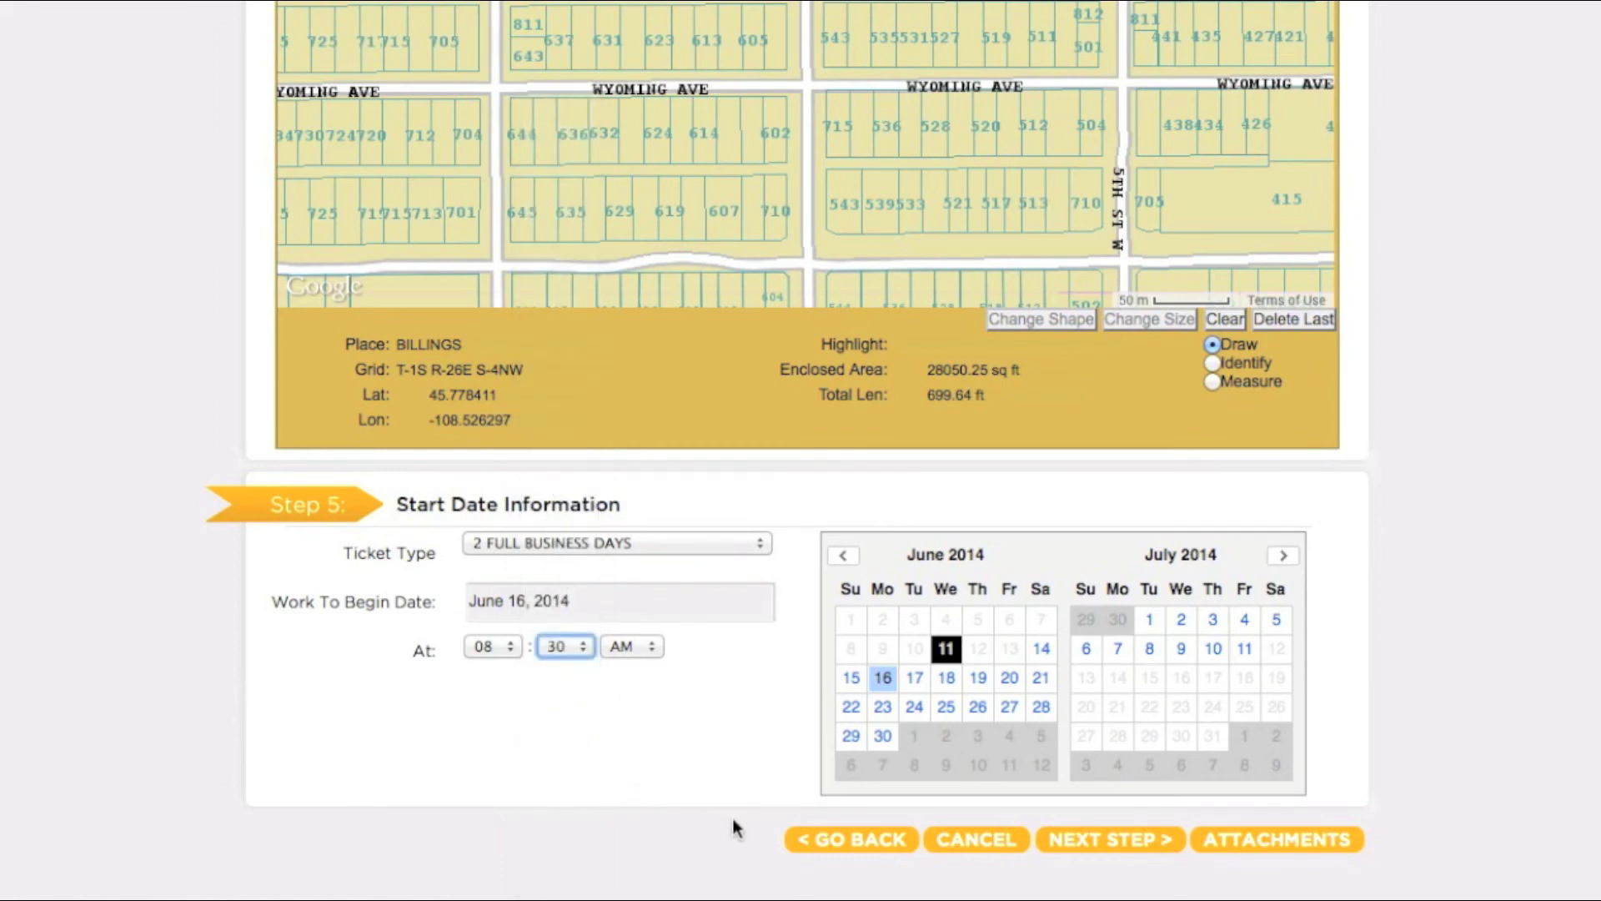
# Step: Step through the list of six notified utility districts and submit the locate ticket for its number
pyautogui.click(1111, 842)
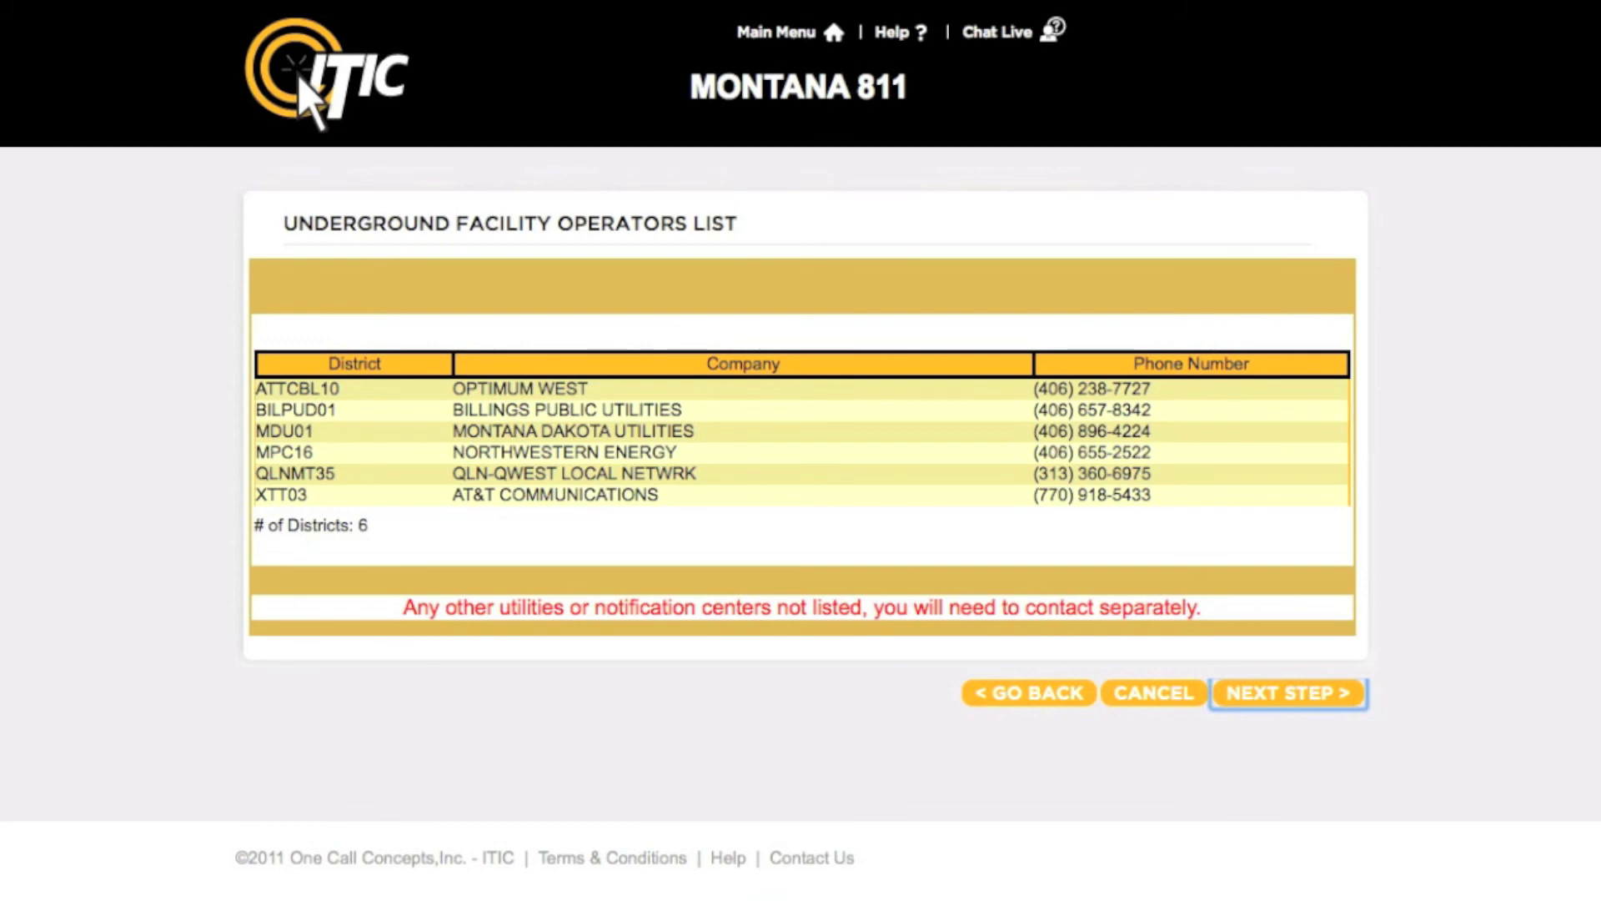
pyautogui.click(1328, 697)
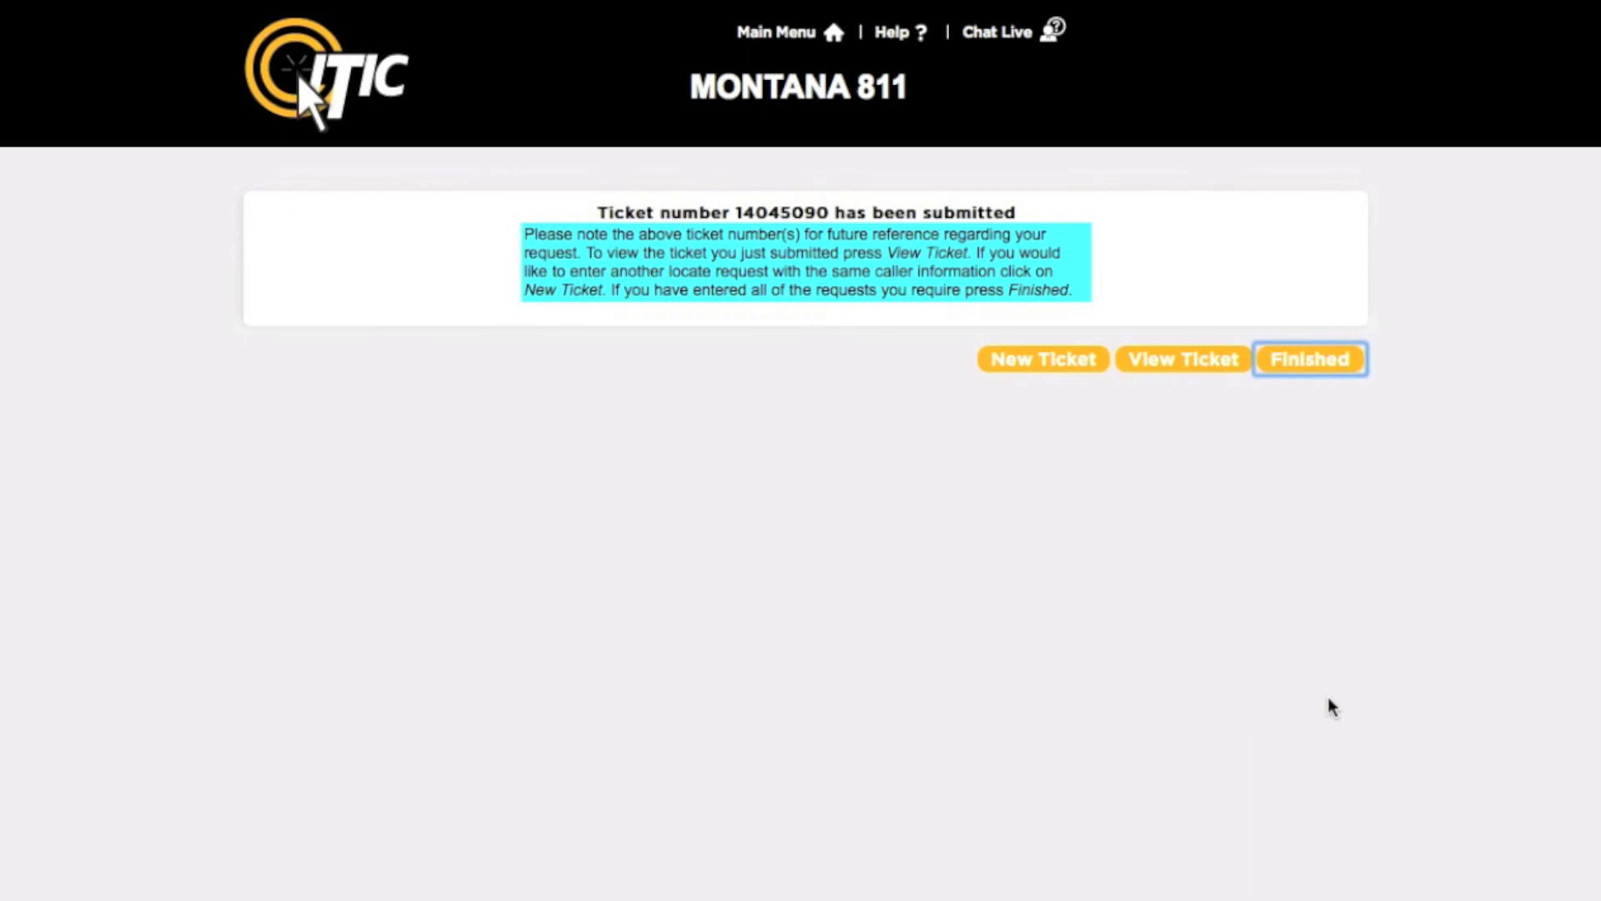